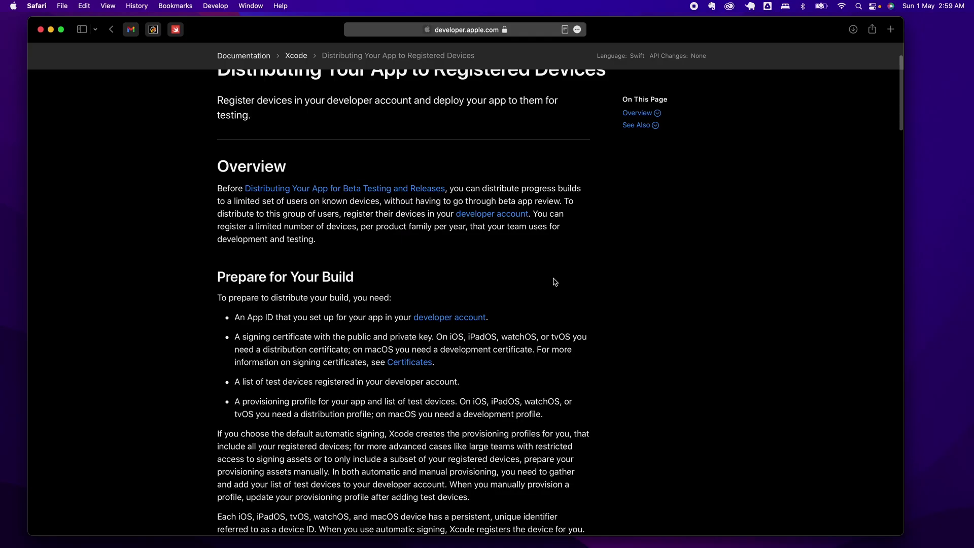
# Scroll the documentation down to the 'Register Devices in Your Developer Account' section.
pyautogui.scroll(-5, 553, 280)
pyautogui.scroll(-5, 555, 282)
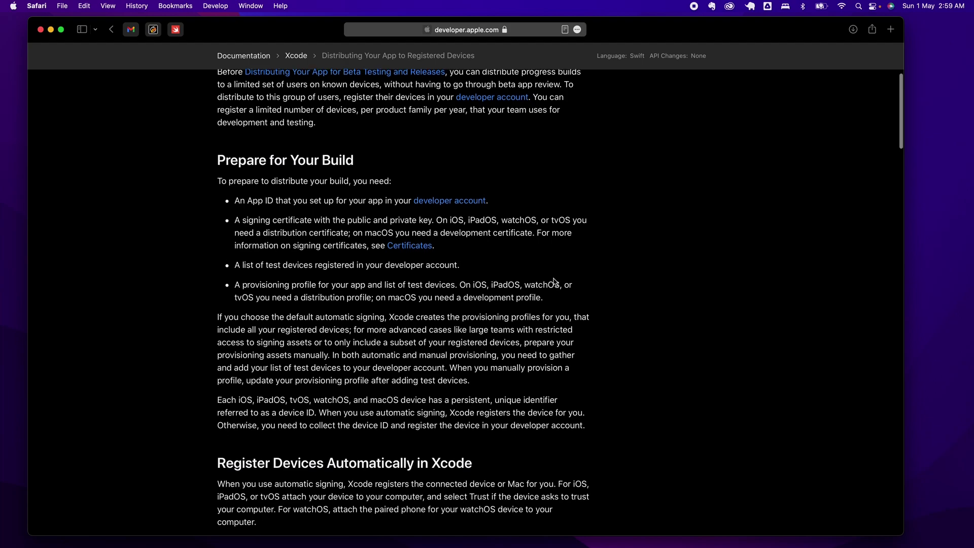
pyautogui.scroll(-4, 555, 282)
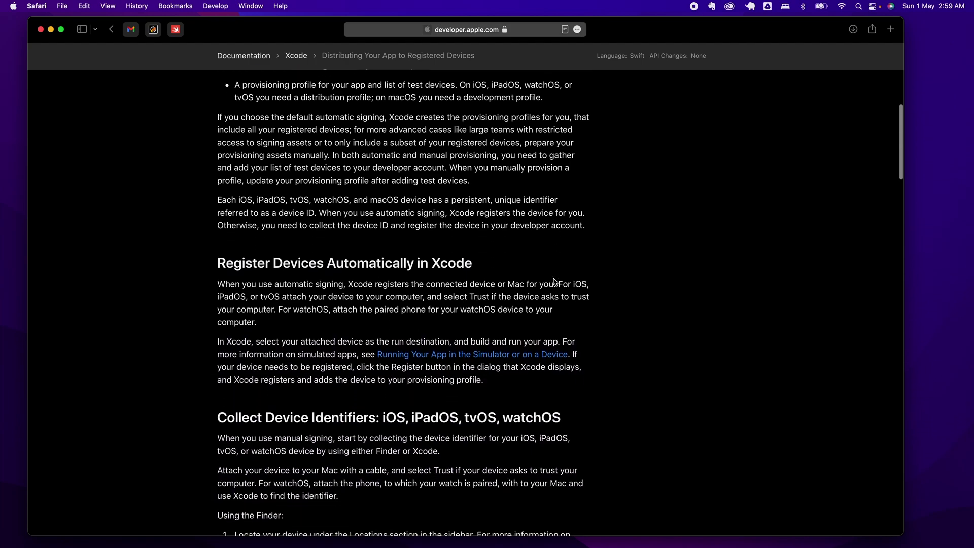
pyautogui.scroll(-4, 555, 282)
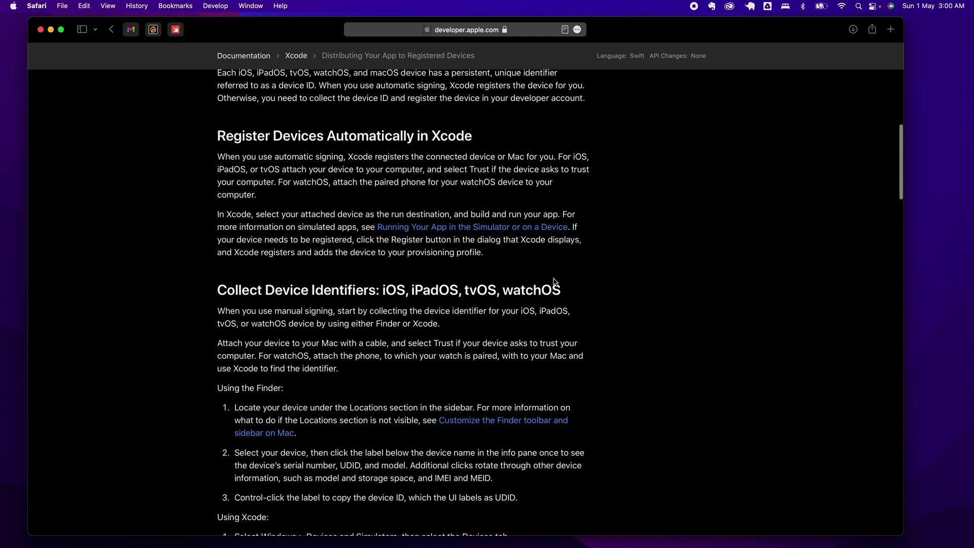
pyautogui.scroll(-5, 553, 278)
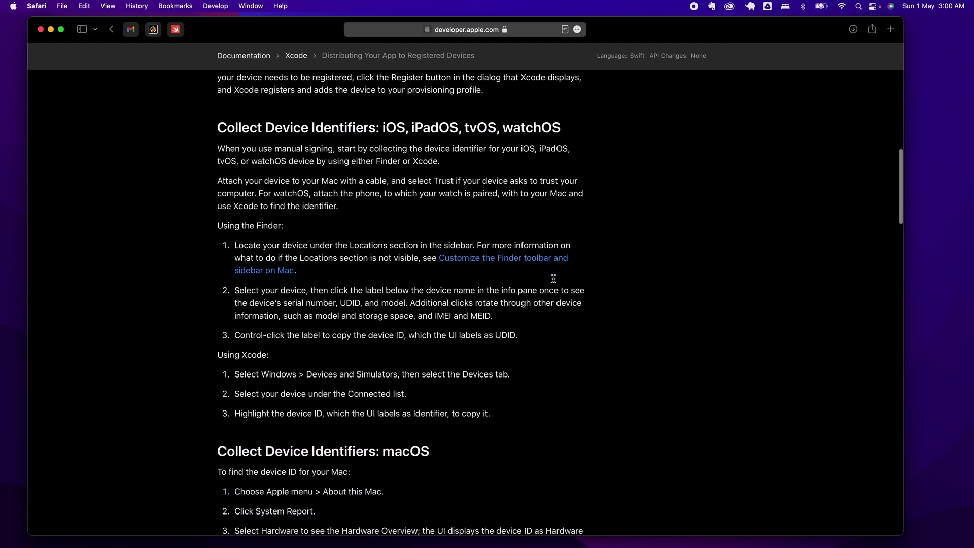
pyautogui.scroll(-5, 554, 279)
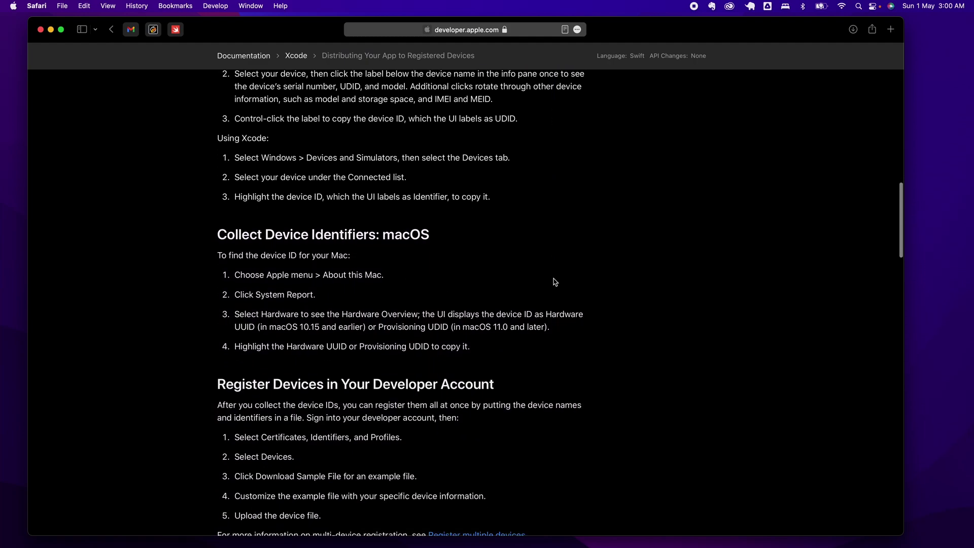
pyautogui.scroll(-3, 554, 280)
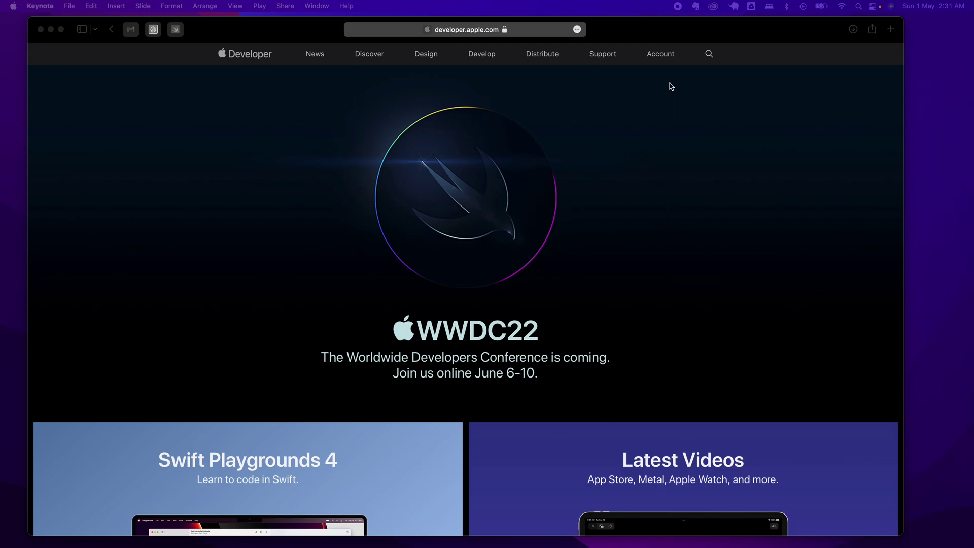
# Go to the developer Account overview and open the Certificates, Identifiers & Profiles page.
pyautogui.click(662, 55)
pyautogui.click(662, 56)
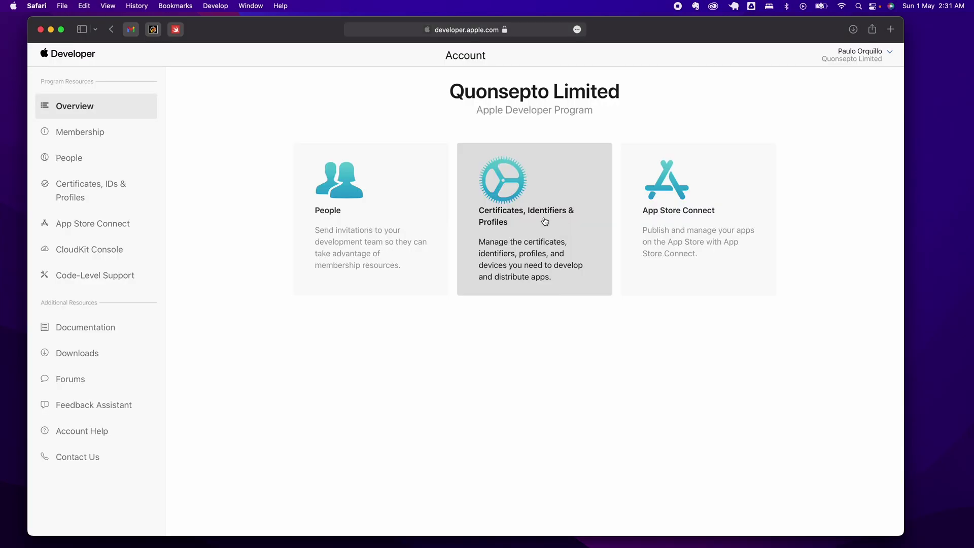
pyautogui.click(545, 221)
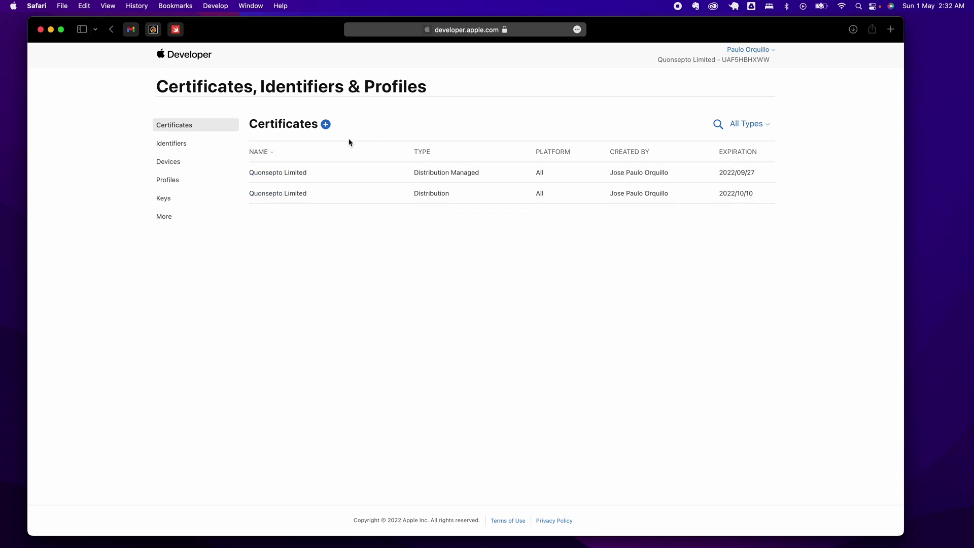
# Add a new Apple Development certificate and continue to the signing request upload step.
pyautogui.click(327, 126)
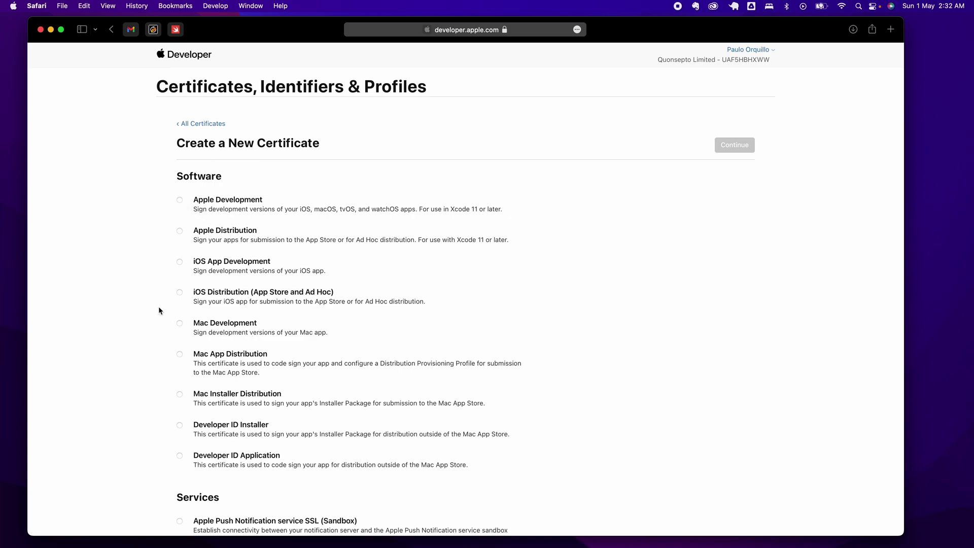
pyautogui.scroll(-2, 159, 309)
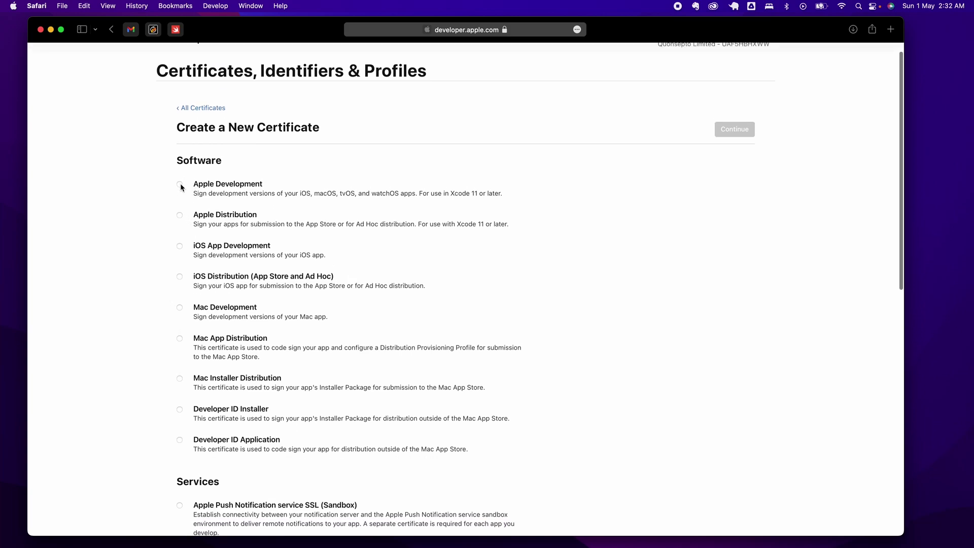
pyautogui.click(180, 184)
pyautogui.click(735, 130)
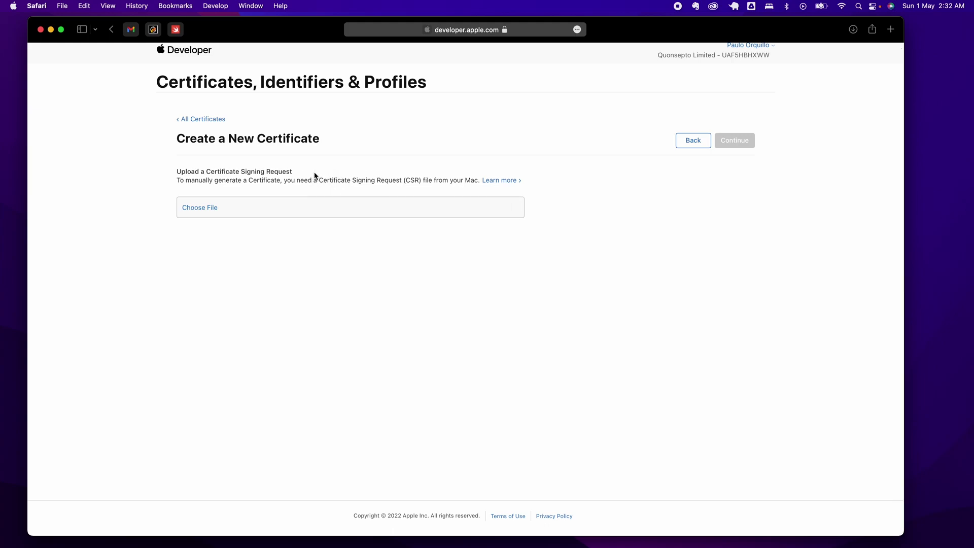
# Launch Keychain Access and start Request a Certificate From a Certificate Authority.
pyautogui.press('super+space')
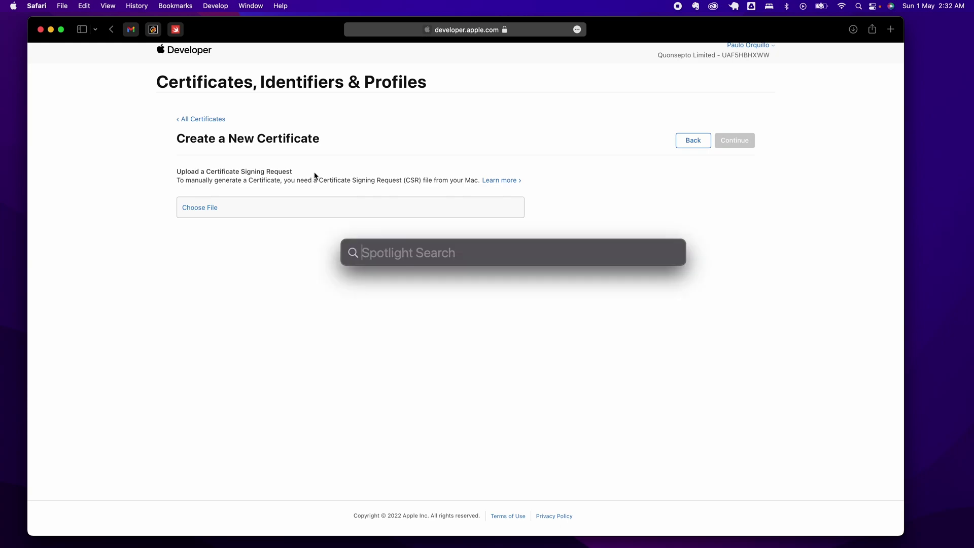
pyautogui.write('key')
pyautogui.press('Right')
pyautogui.press('Return')
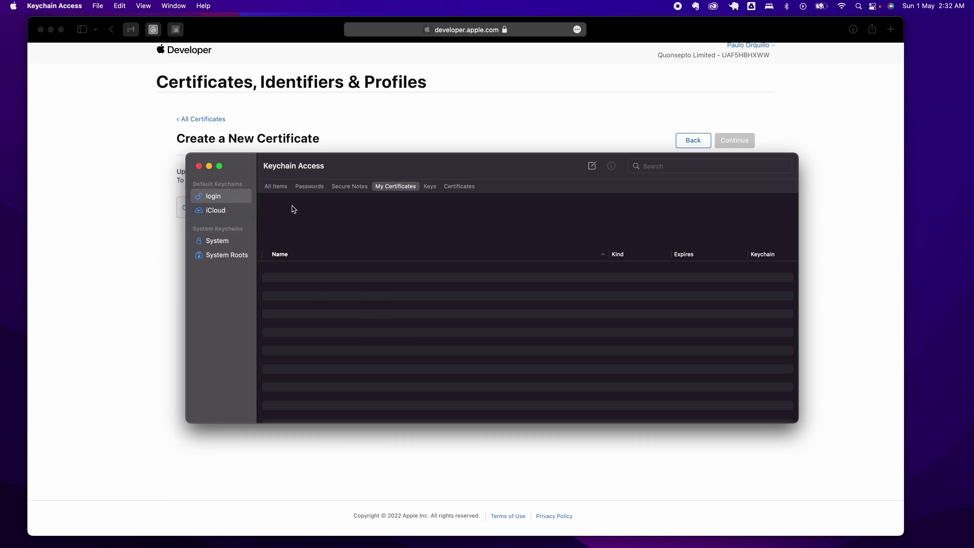
pyautogui.click(52, 7)
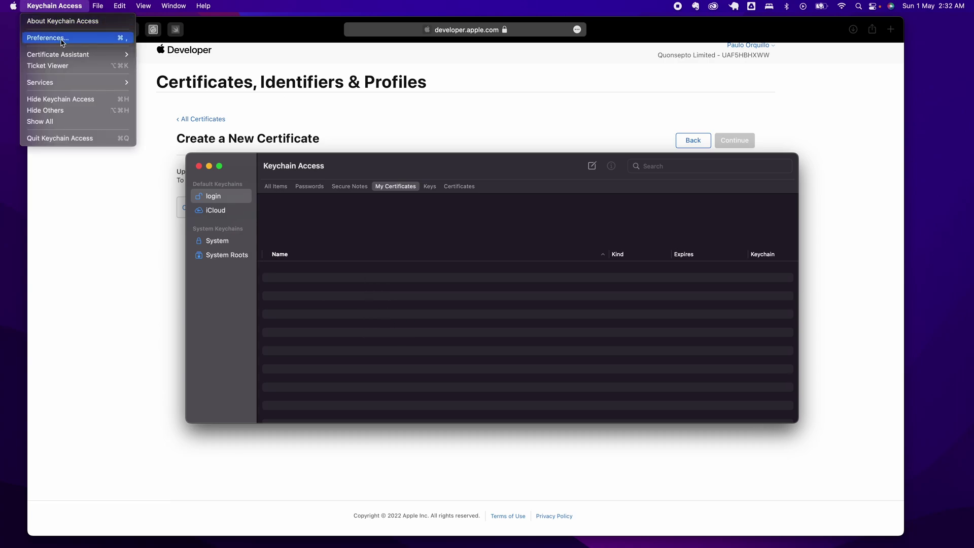
pyautogui.moveTo(61, 55)
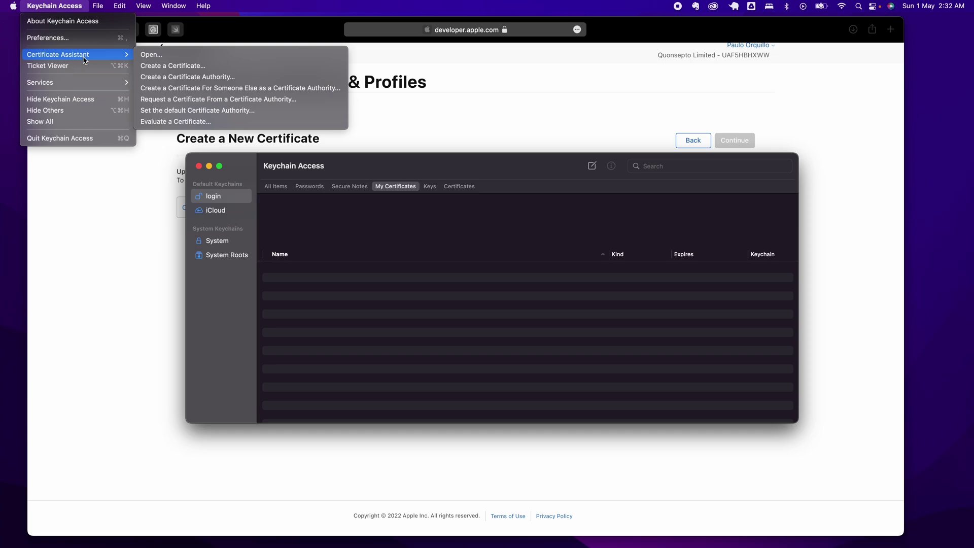
pyautogui.click(173, 100)
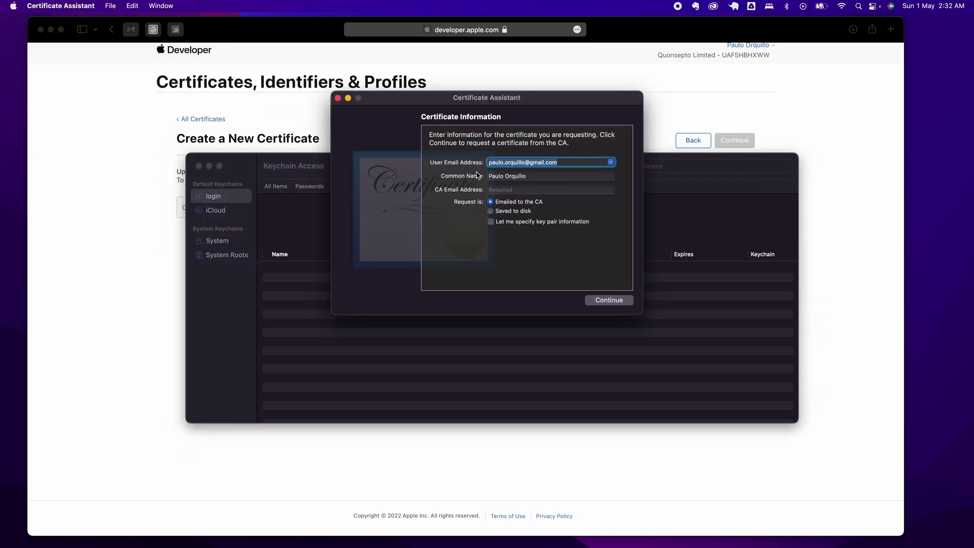
# Enter common name Quonsepto Limited and the CA email, saving the request to the Desktop.
pyautogui.press('Tab')
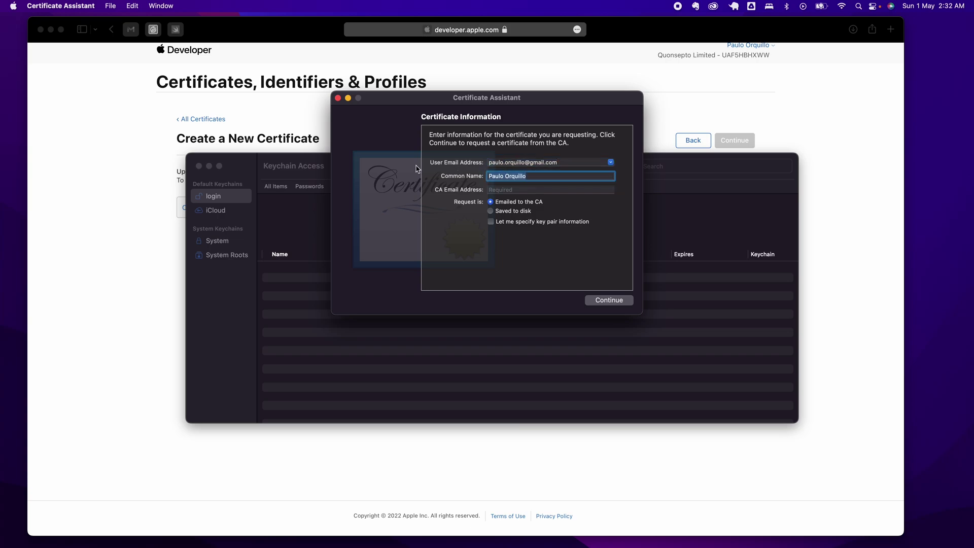
pyautogui.write('Quonsepto Limited')
pyautogui.click(508, 189)
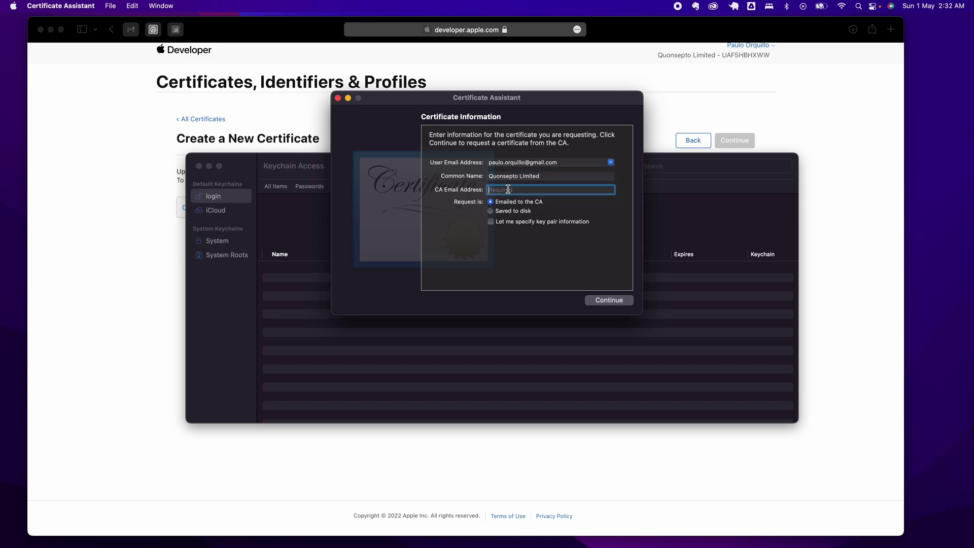
pyautogui.press('super+v')
pyautogui.click(490, 211)
pyautogui.click(609, 301)
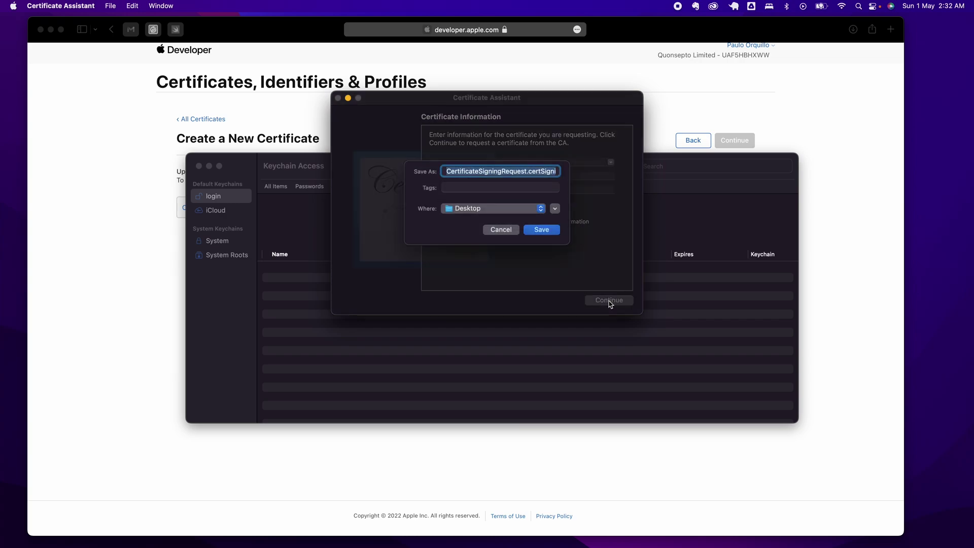
pyautogui.click(542, 230)
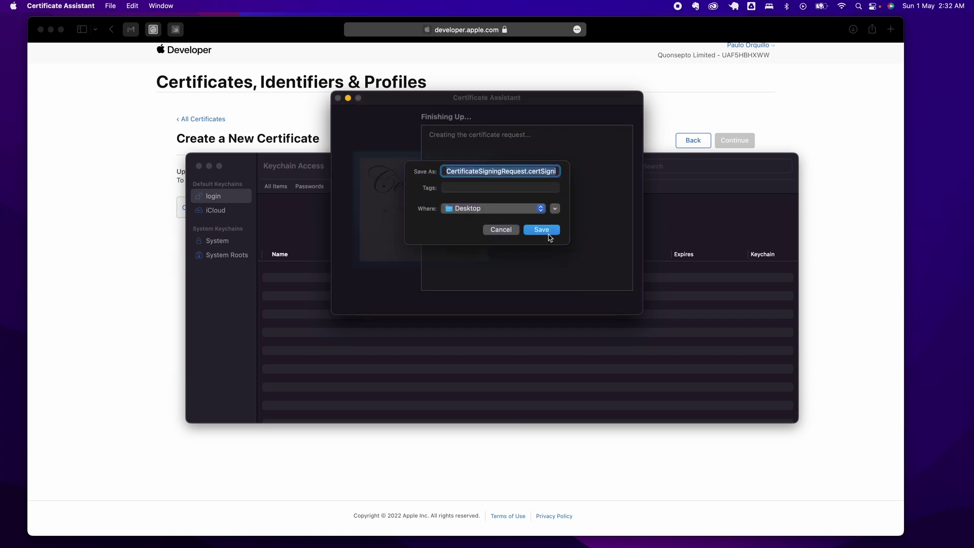
pyautogui.click(608, 300)
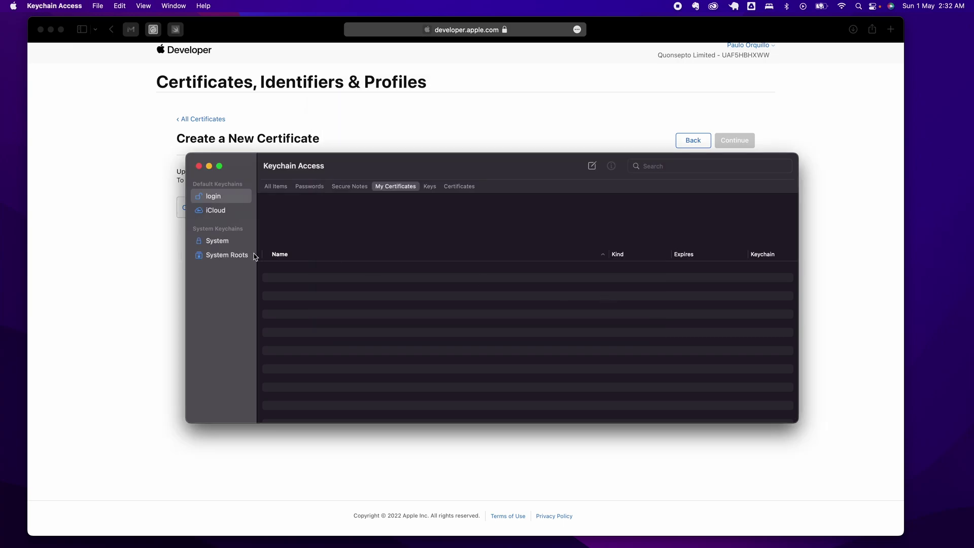
pyautogui.click(127, 264)
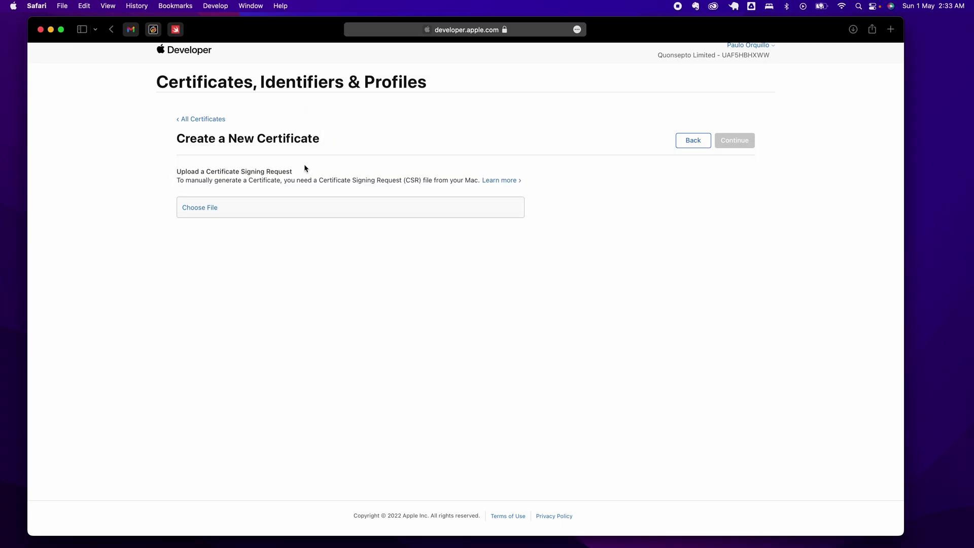
# Upload CertificateSigningRequest.certSigningRequest and generate the Development certificate expiring 2023/05/01.
pyautogui.click(204, 212)
pyautogui.click(295, 218)
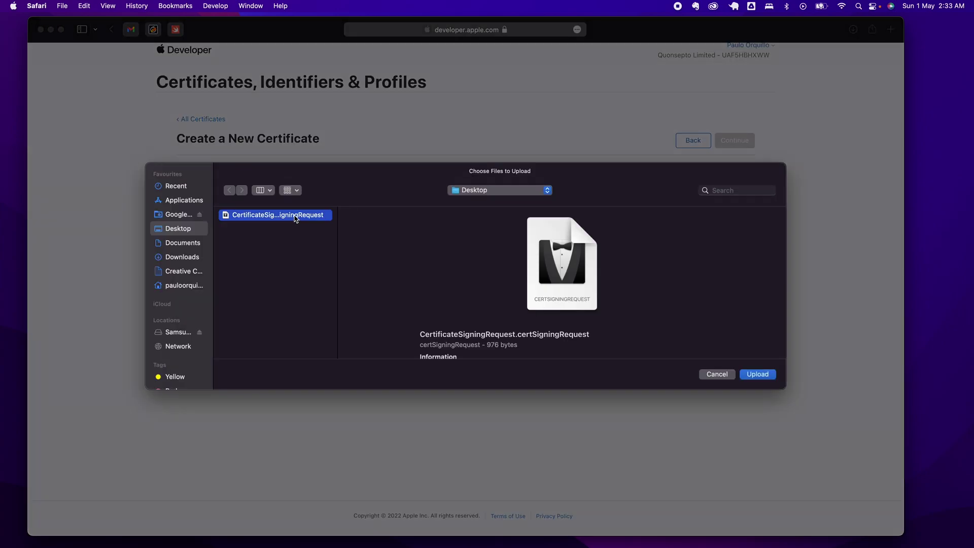
pyautogui.click(767, 378)
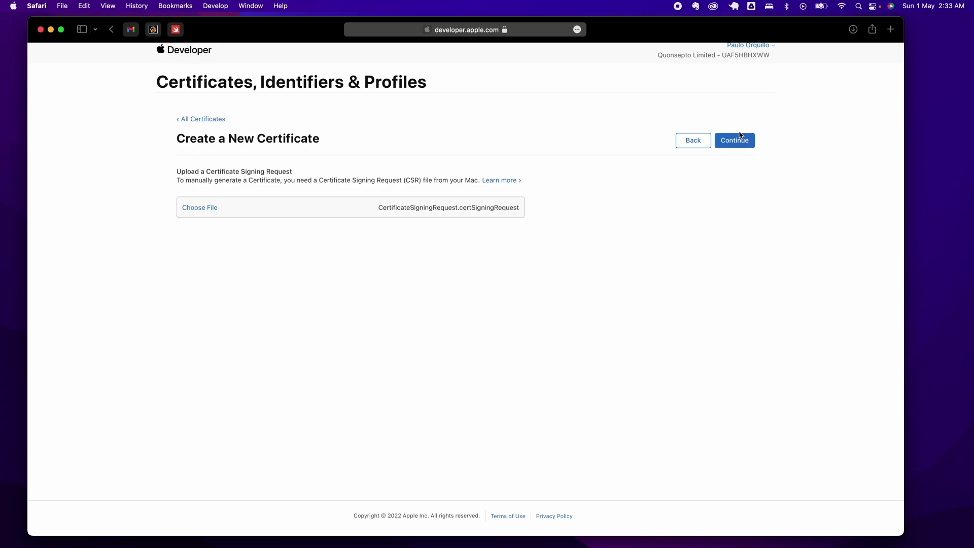
pyautogui.click(739, 141)
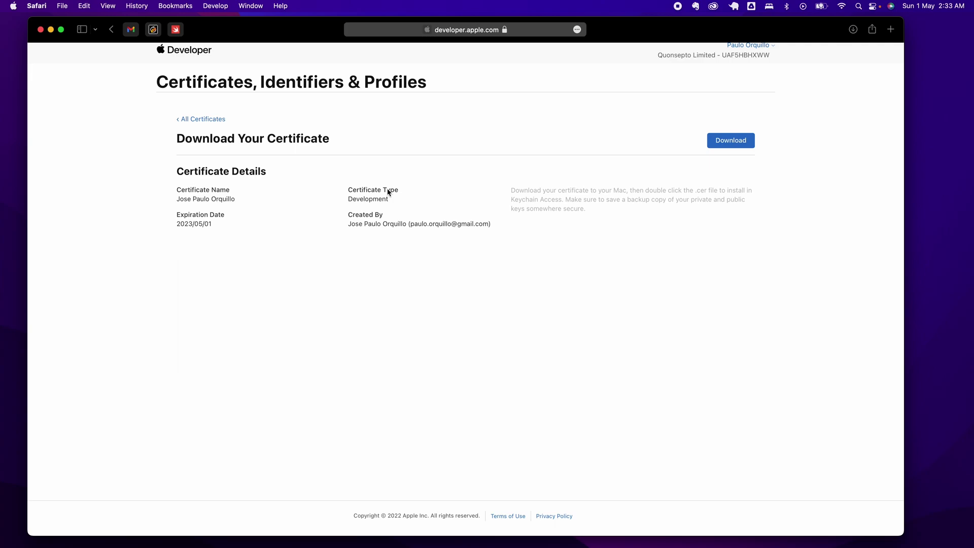
# Download development.cer and install it into the keychain from Safari's downloads list.
pyautogui.click(735, 140)
pyautogui.click(853, 29)
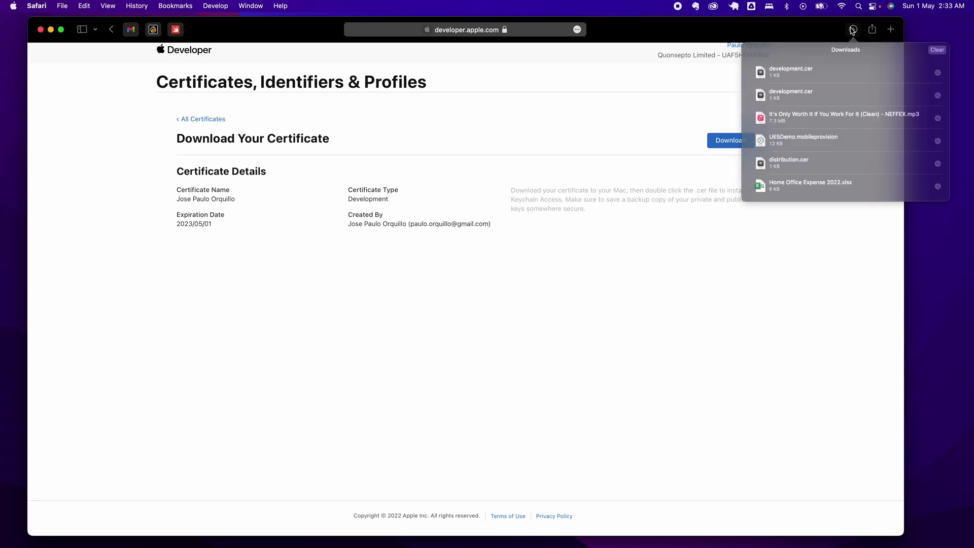
pyautogui.doubleClick(948, 78)
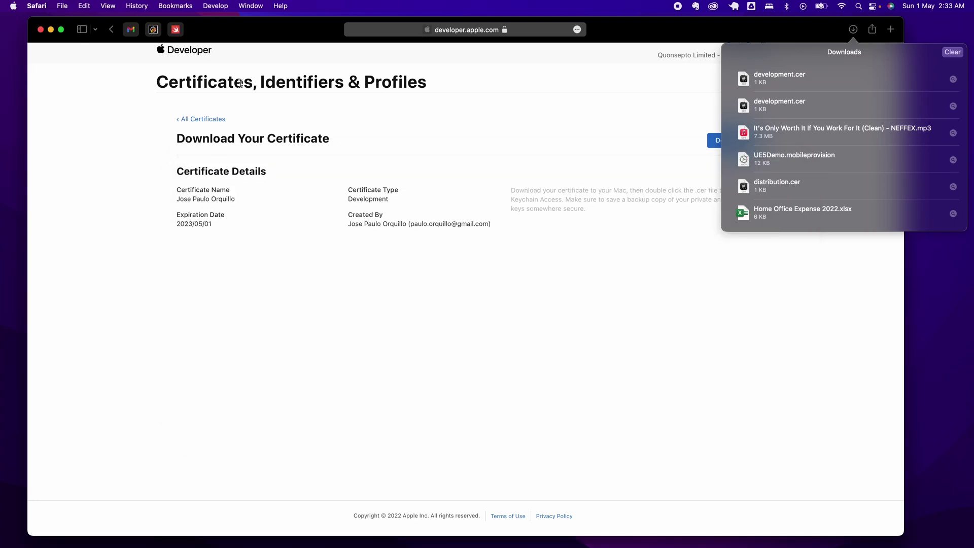
pyautogui.click(133, 259)
# Start a new identifier of kind App IDs with type App.
pyautogui.click(205, 120)
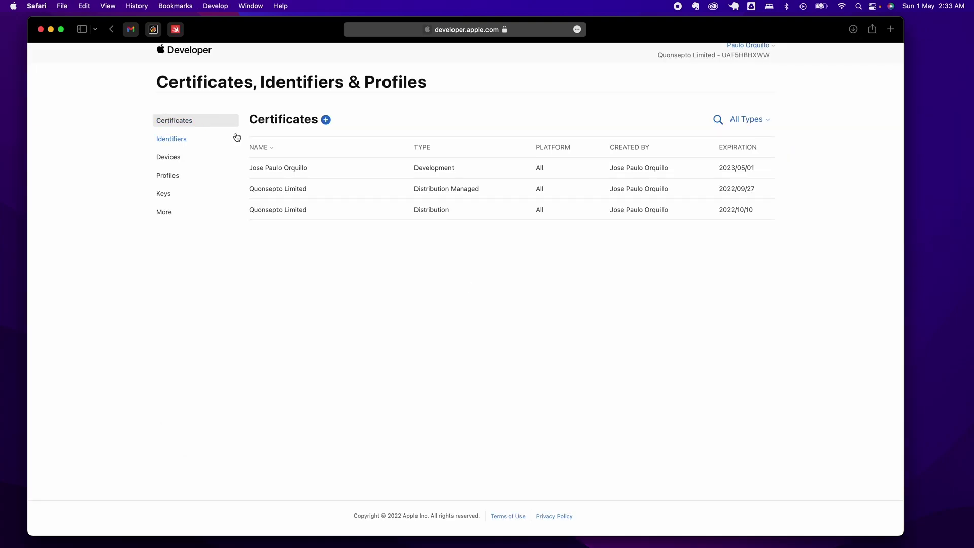
pyautogui.click(177, 144)
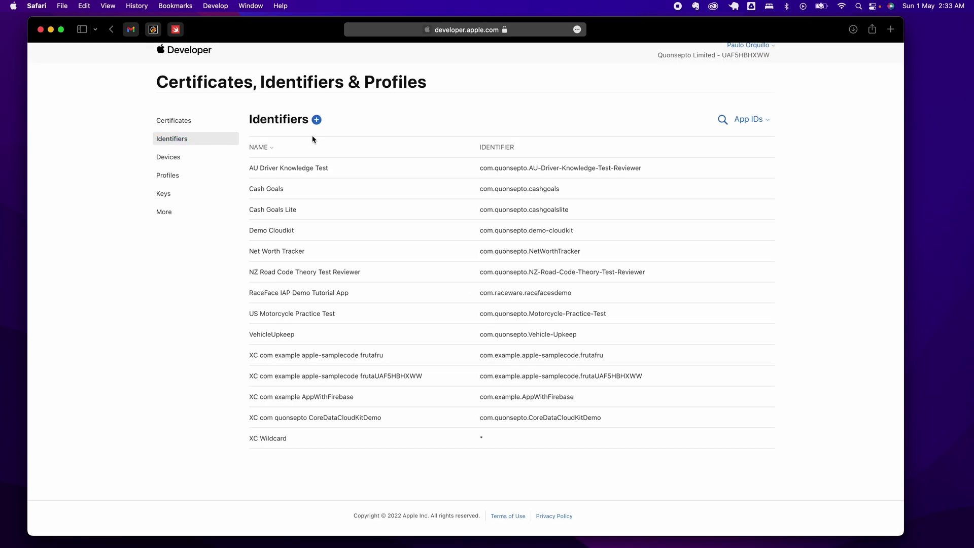
pyautogui.click(317, 120)
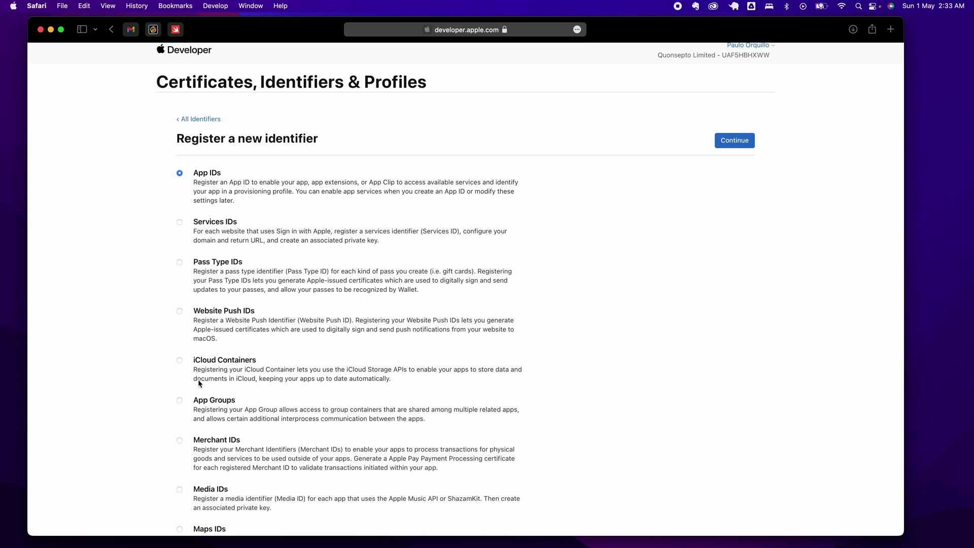
pyautogui.scroll(-3, 155, 375)
pyautogui.scroll(3, 155, 376)
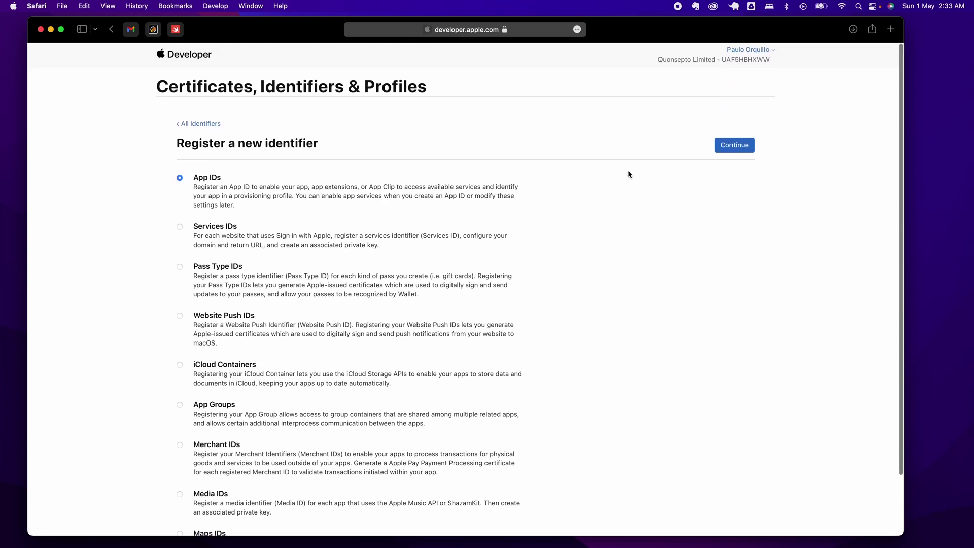
pyautogui.click(725, 148)
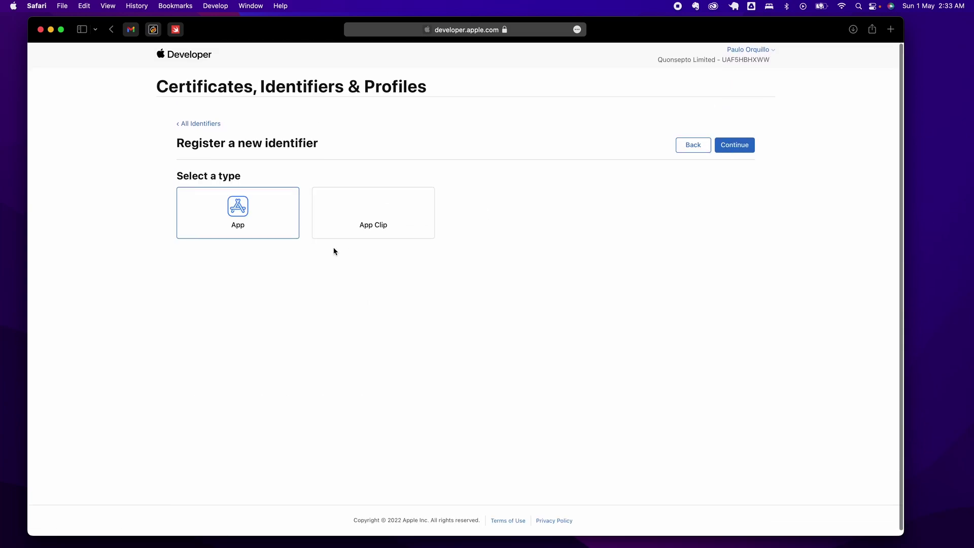
pyautogui.click(744, 149)
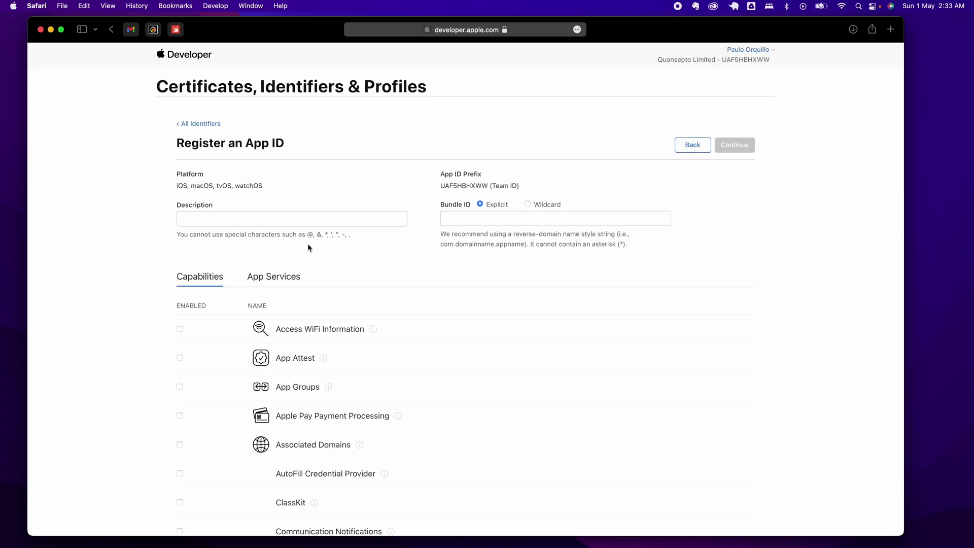
# Enter description ue5demo and bundle ID com.quonsepto.ue5demo, then register the App ID.
pyautogui.click(321, 217)
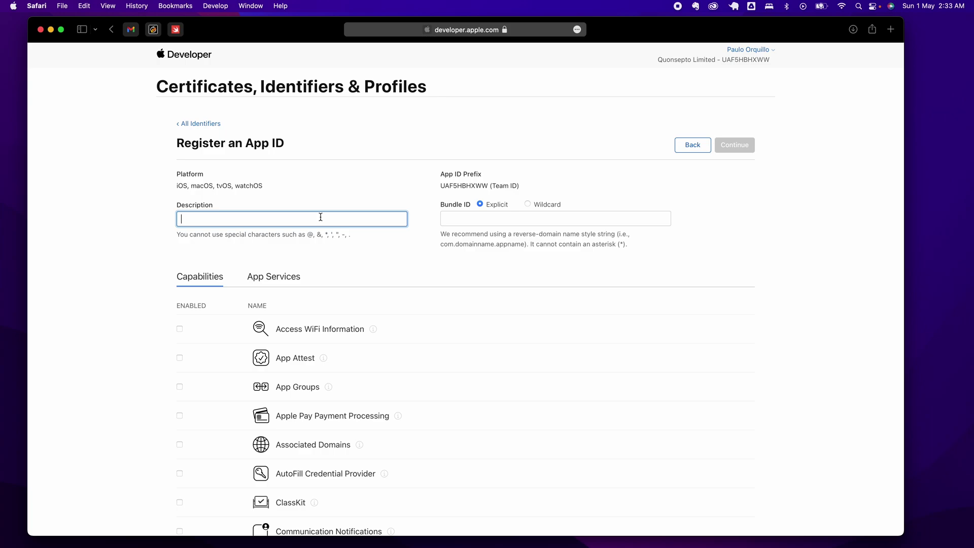
pyautogui.write('ue5demo')
pyautogui.click(492, 218)
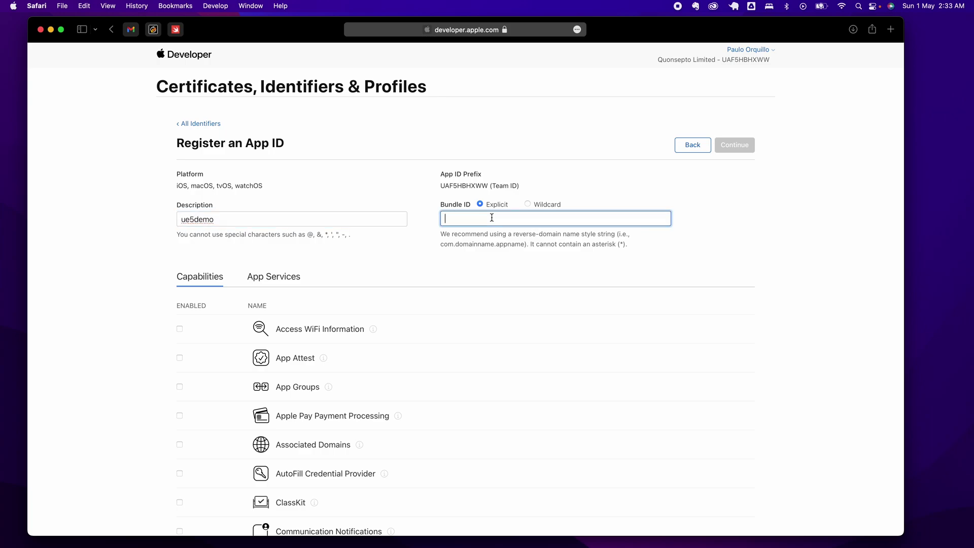
pyautogui.write('com')
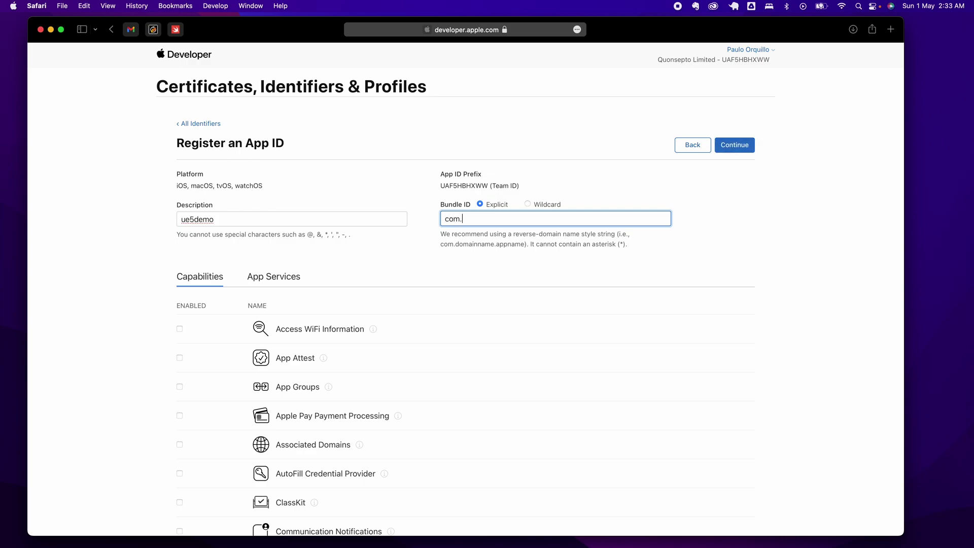
pyautogui.write('.quonsepto.ue5demo')
pyautogui.scroll(-10, 487, 337)
pyautogui.scroll(10, 486, 338)
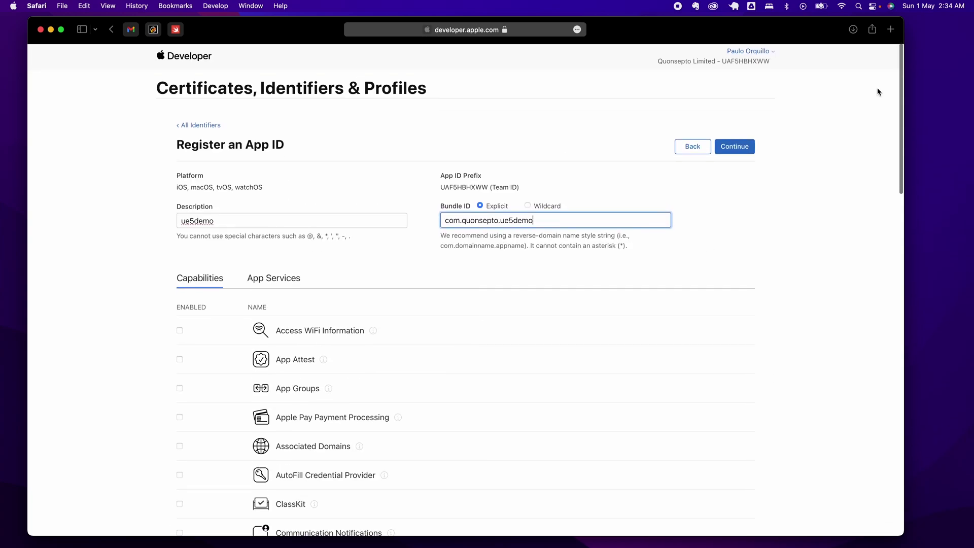
pyautogui.click(735, 145)
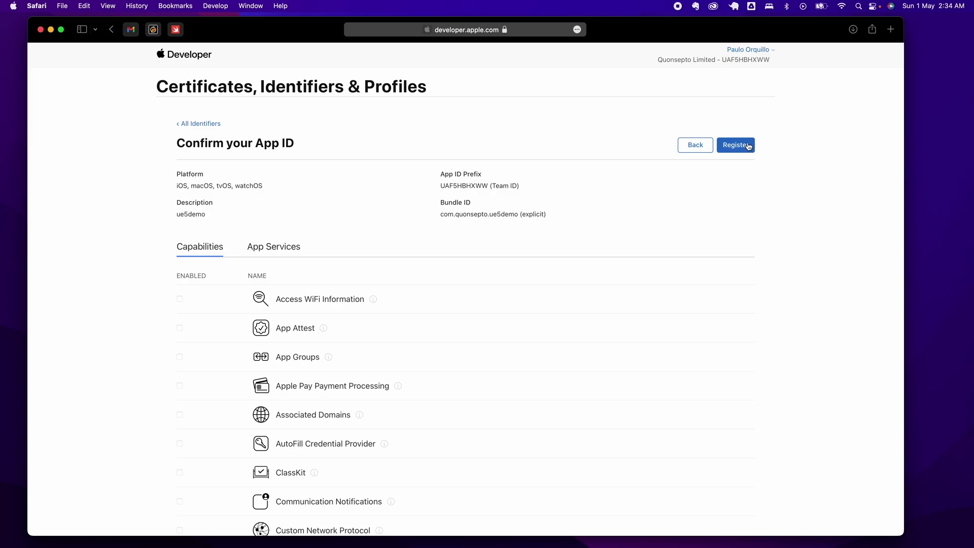
pyautogui.click(745, 147)
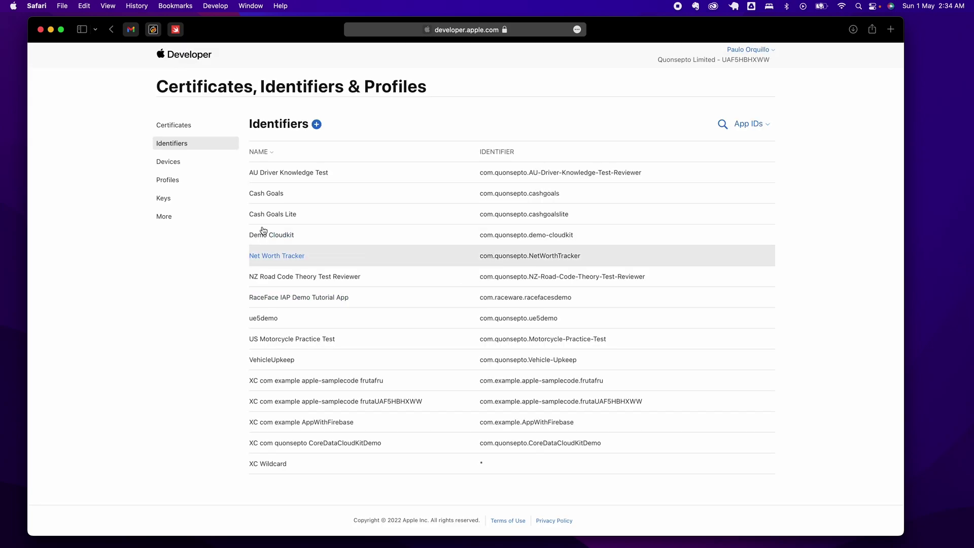
# Open the Register a New Device form and reveal the iPhone's UDID in Finder.
pyautogui.click(169, 162)
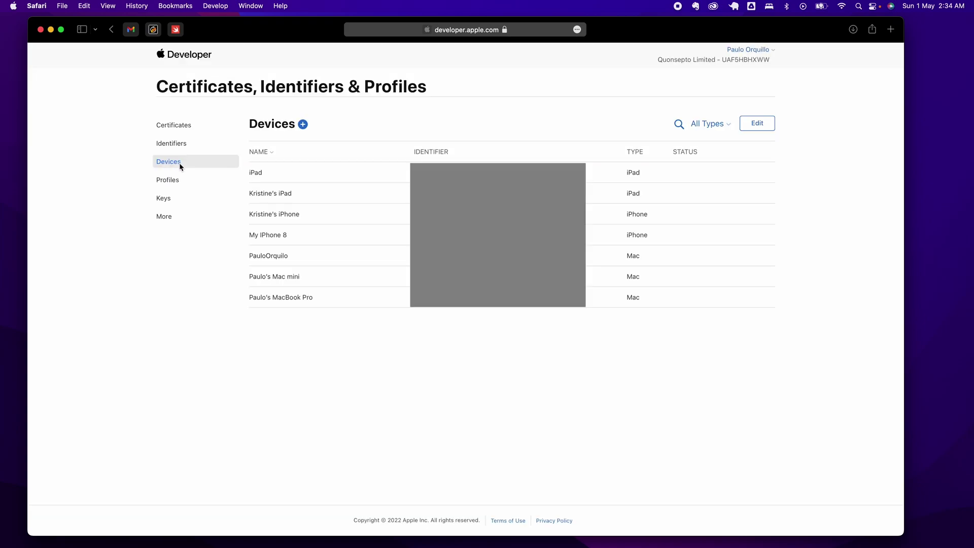
pyautogui.click(303, 125)
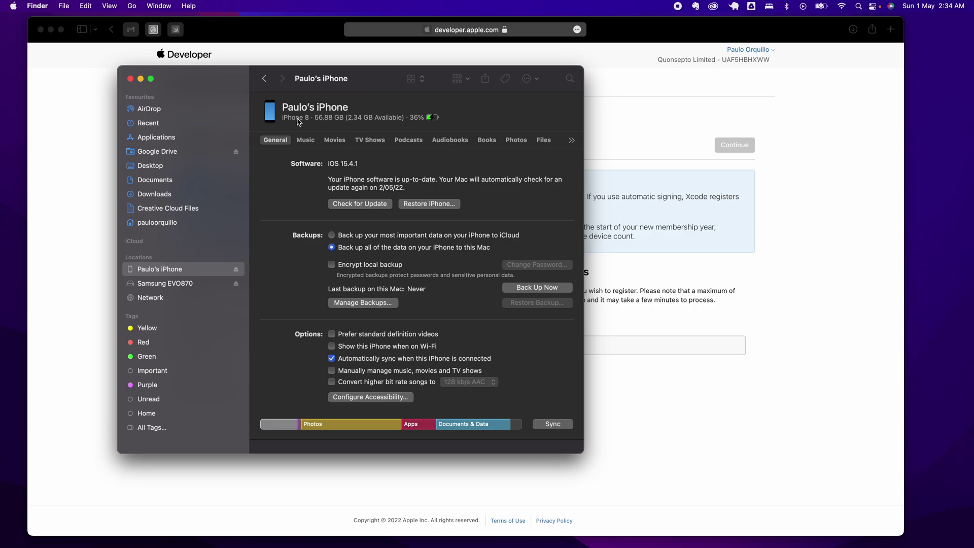
pyautogui.click(297, 119)
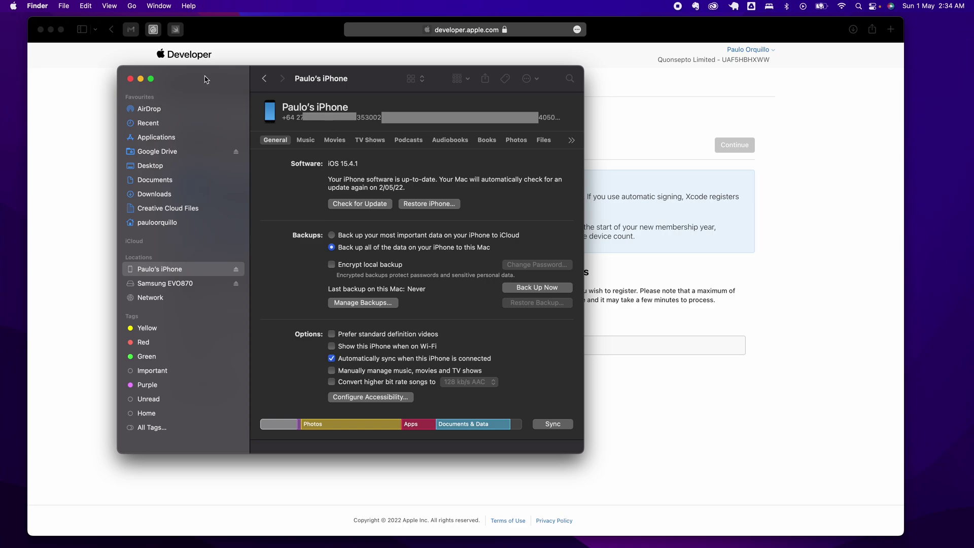
pyautogui.press('super+w')
# Start a new provisioning profile of type iOS App Development.
pyautogui.click(60, 115)
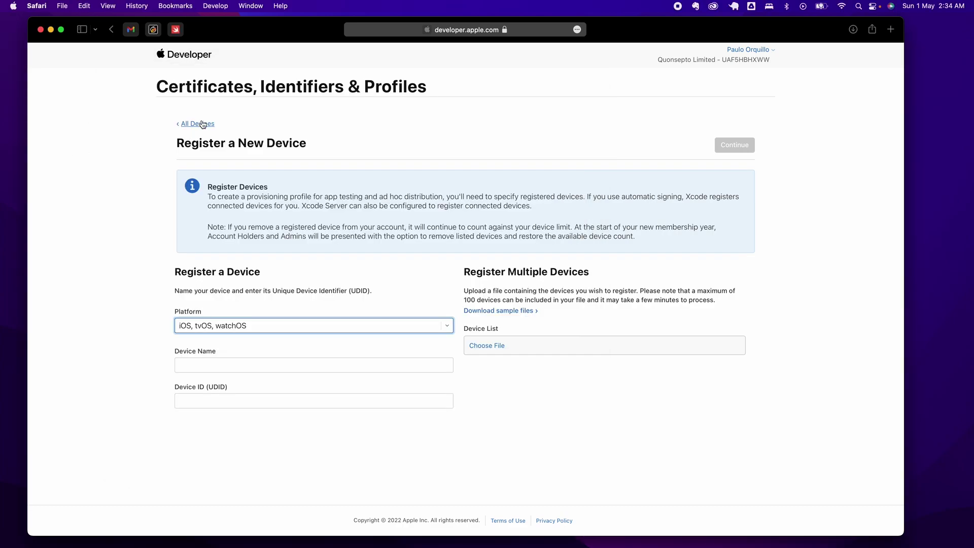
pyautogui.click(199, 125)
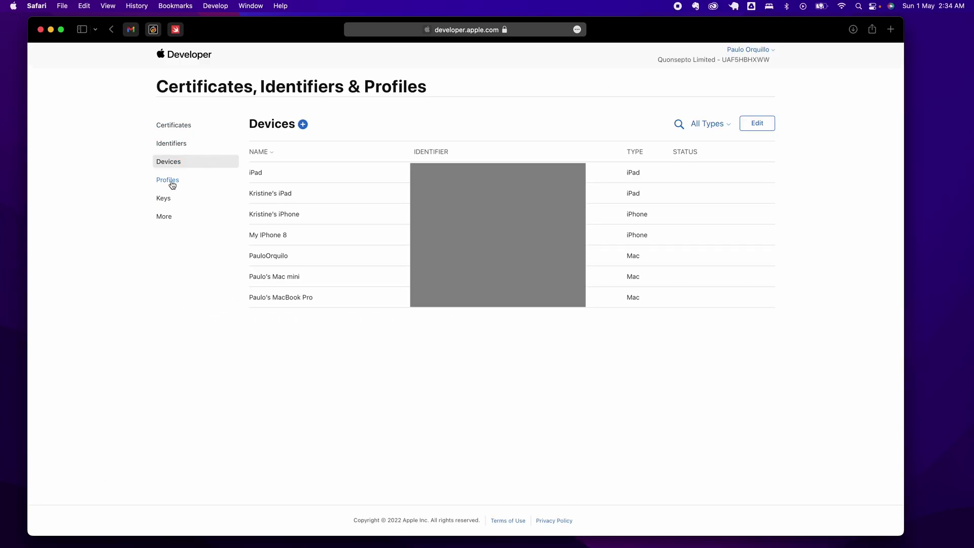
pyautogui.click(171, 181)
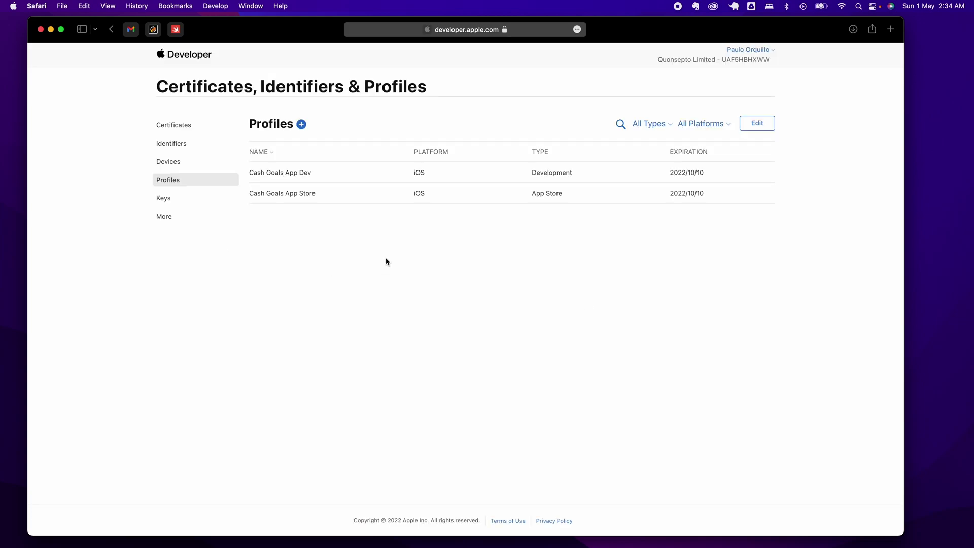
pyautogui.click(301, 124)
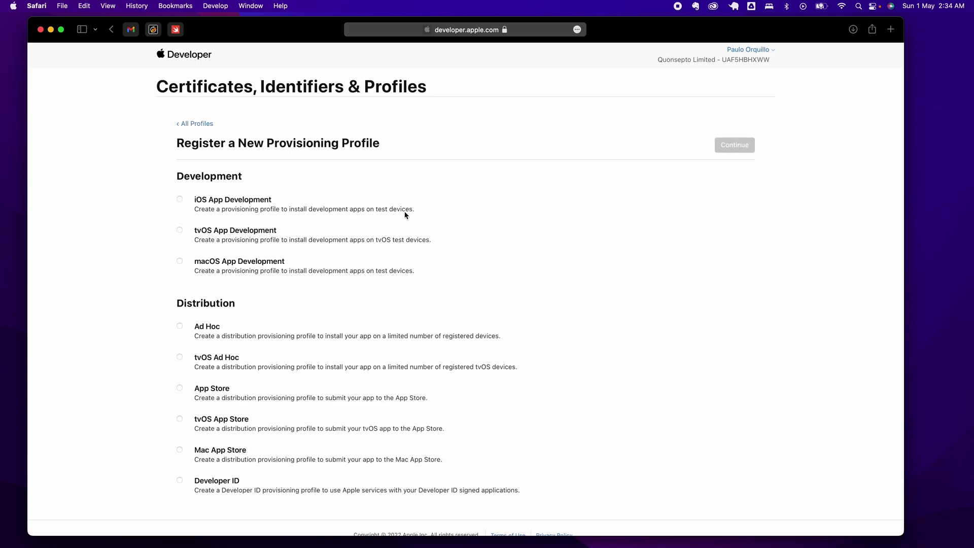
pyautogui.click(179, 199)
pyautogui.click(725, 145)
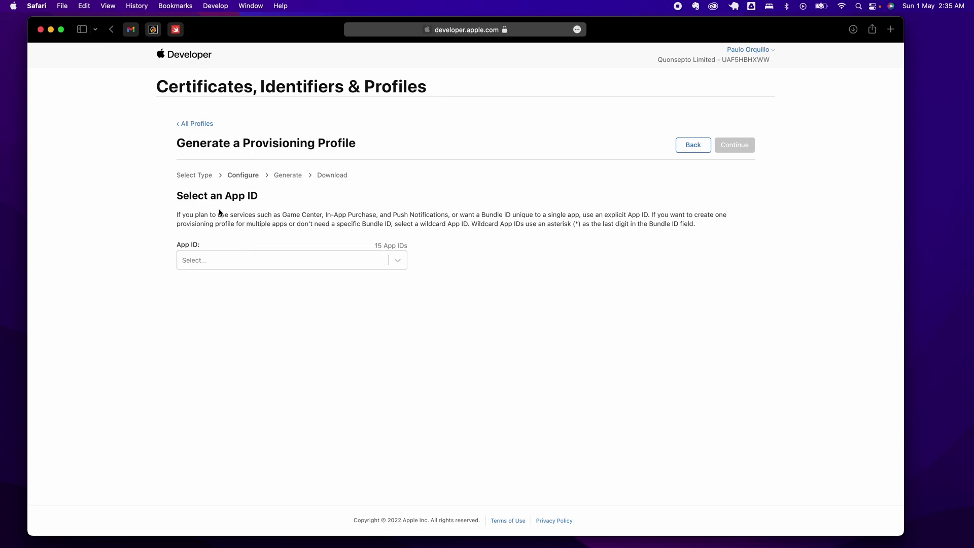
# Select the ue5demo App ID (com.quonsepto.ue5demo) and continue to certificate selection.
pyautogui.moveTo(177, 198); pyautogui.dragTo(294, 202)
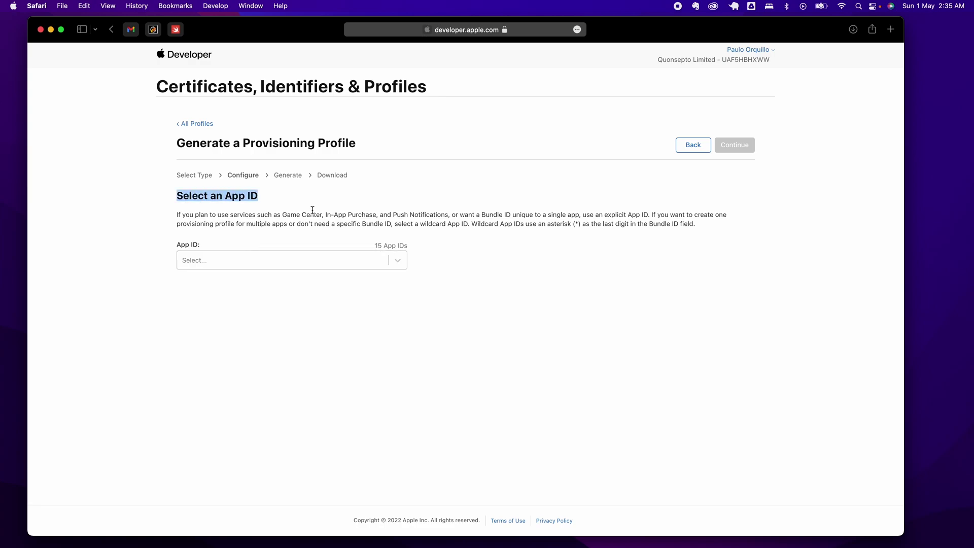
pyautogui.click(389, 262)
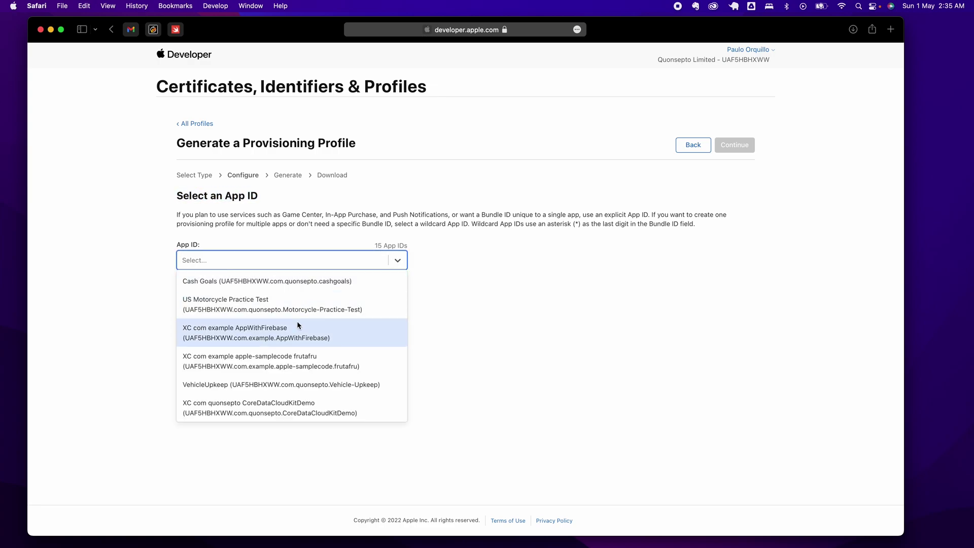
pyautogui.scroll(-2, 303, 329)
pyautogui.scroll(-1, 297, 345)
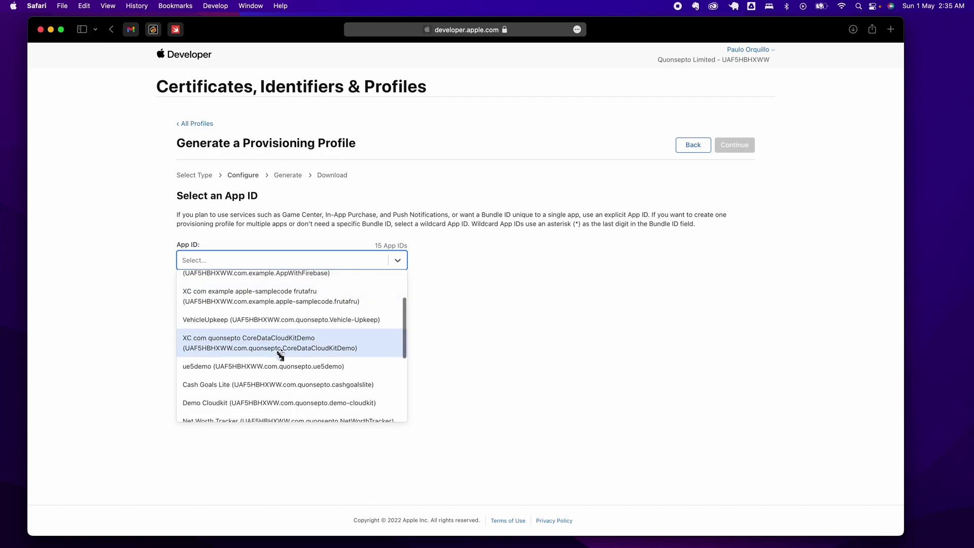
pyautogui.click(296, 367)
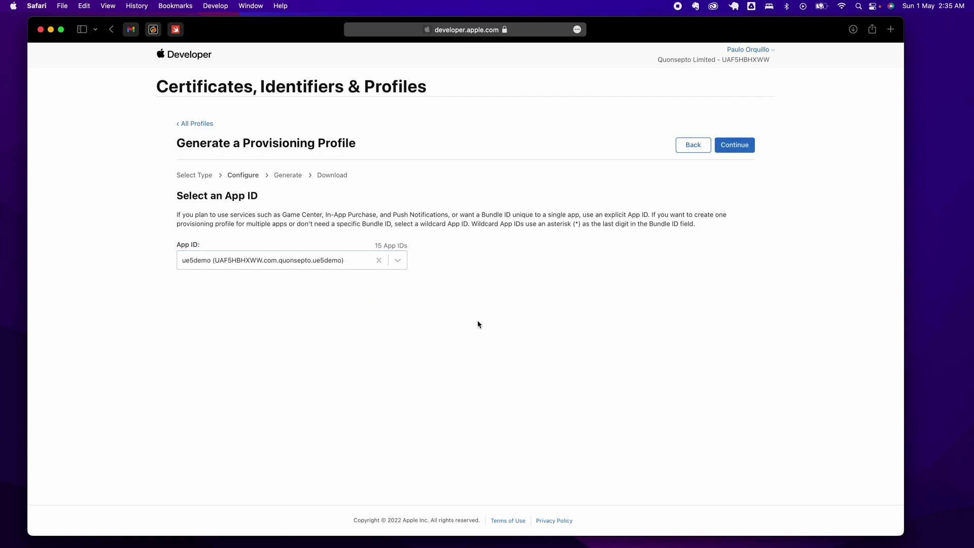
pyautogui.click(738, 147)
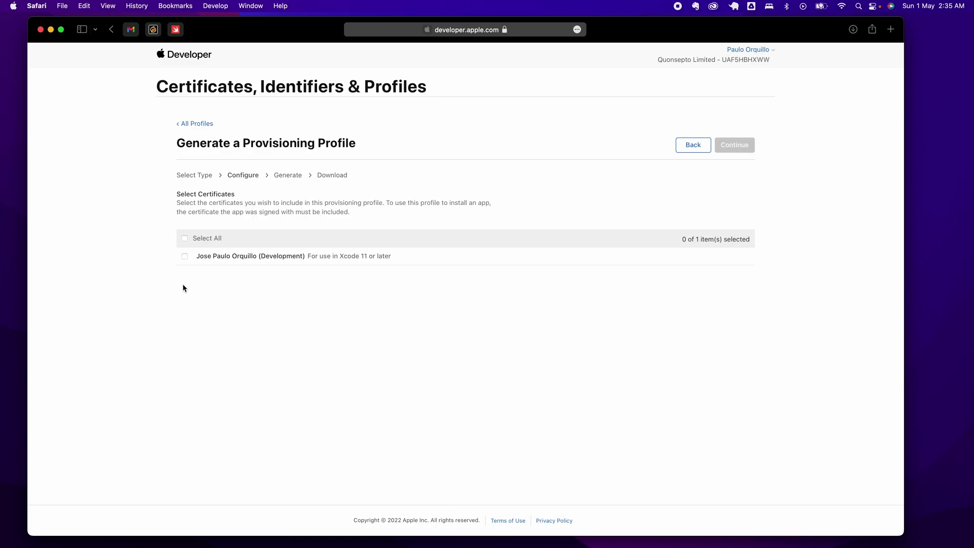
# Include the development certificate and My iPhone 8 in the profile.
pyautogui.click(185, 256)
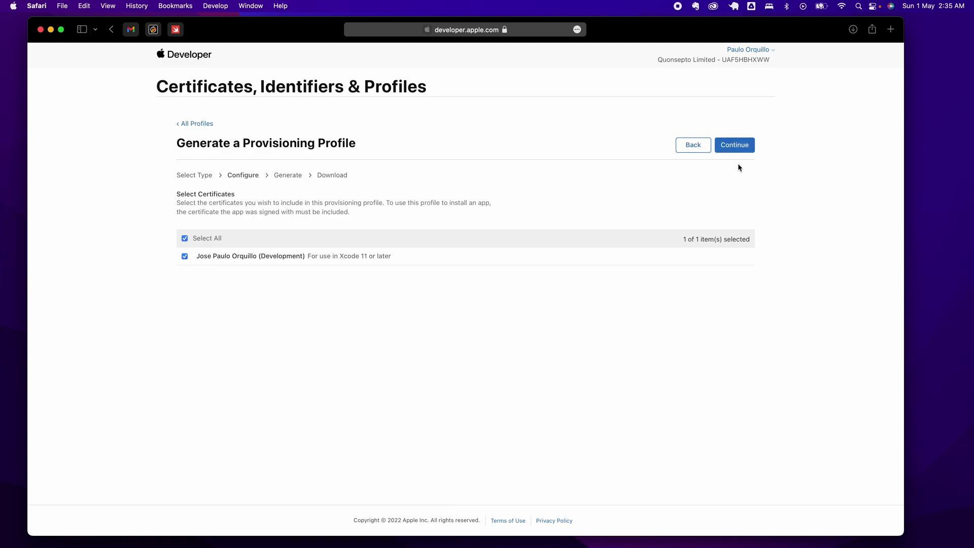
pyautogui.click(735, 146)
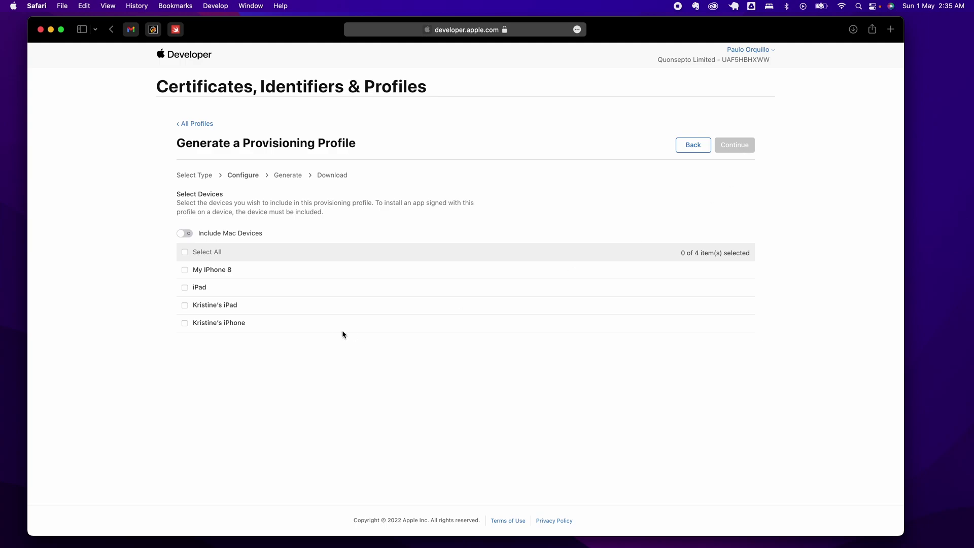
pyautogui.click(185, 270)
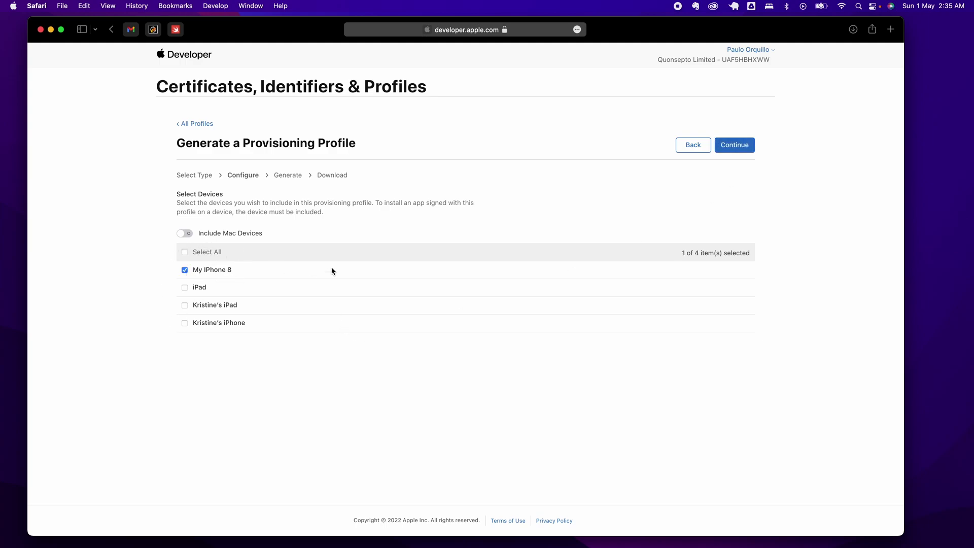
pyautogui.click(744, 148)
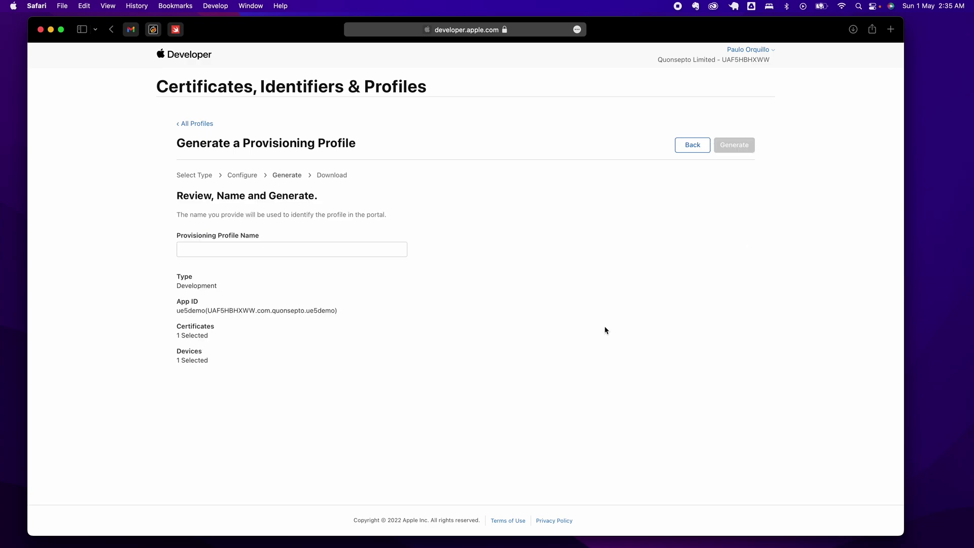
# Name the profile UE5 Demo, generate it, and download it.
pyautogui.click(229, 251)
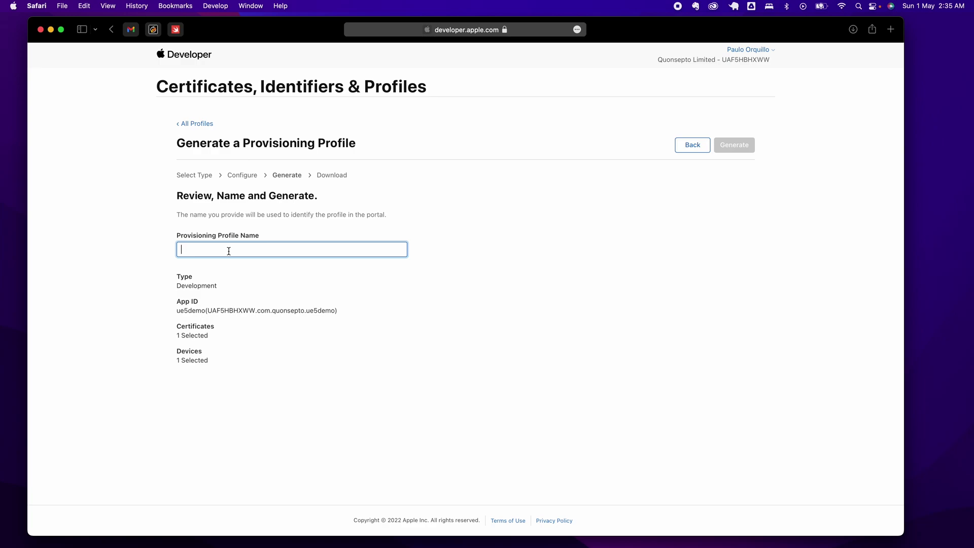
pyautogui.write('UE5 ')
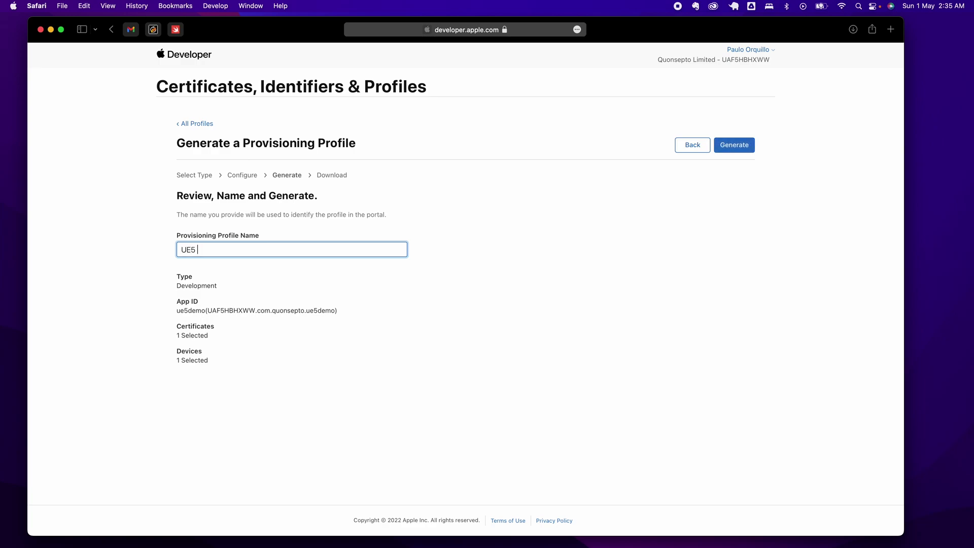
pyautogui.write('Demo')
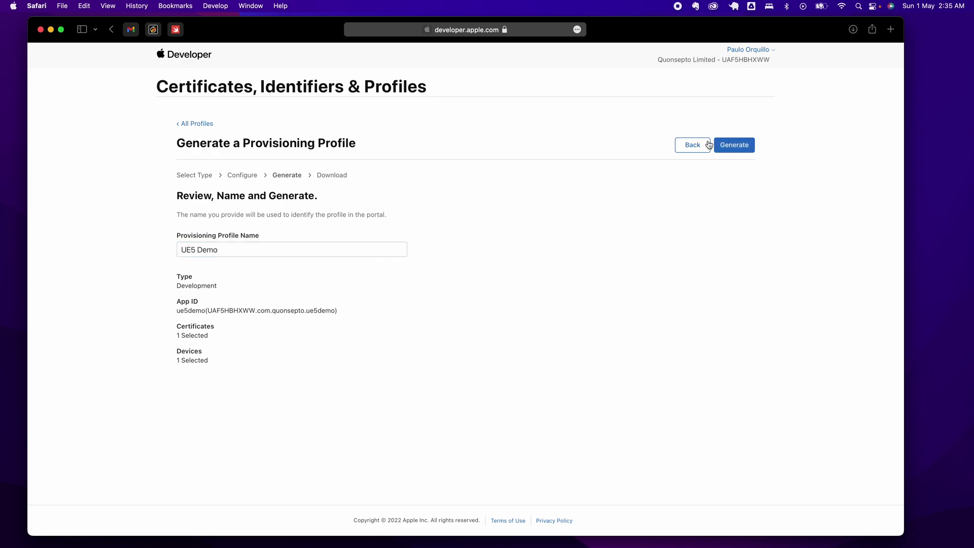
pyautogui.click(709, 145)
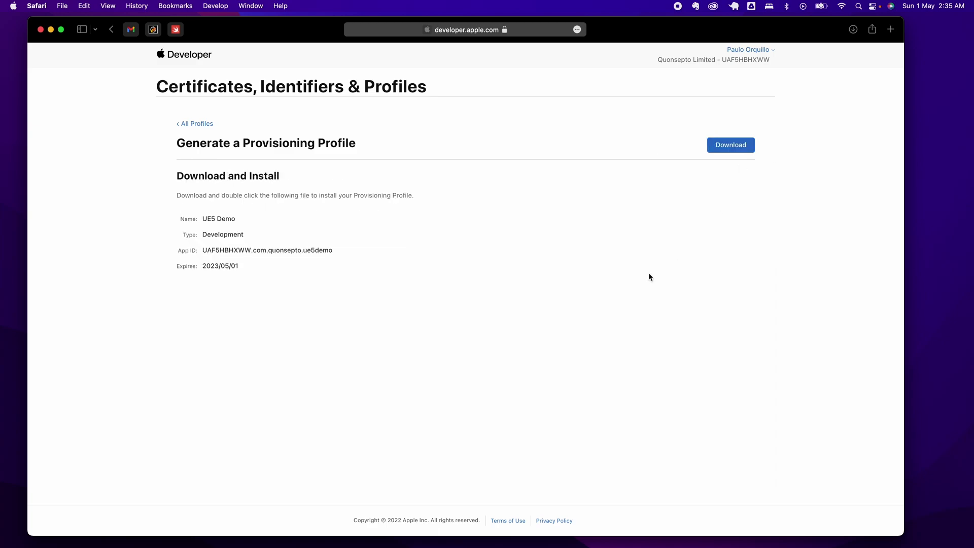
pyautogui.click(740, 146)
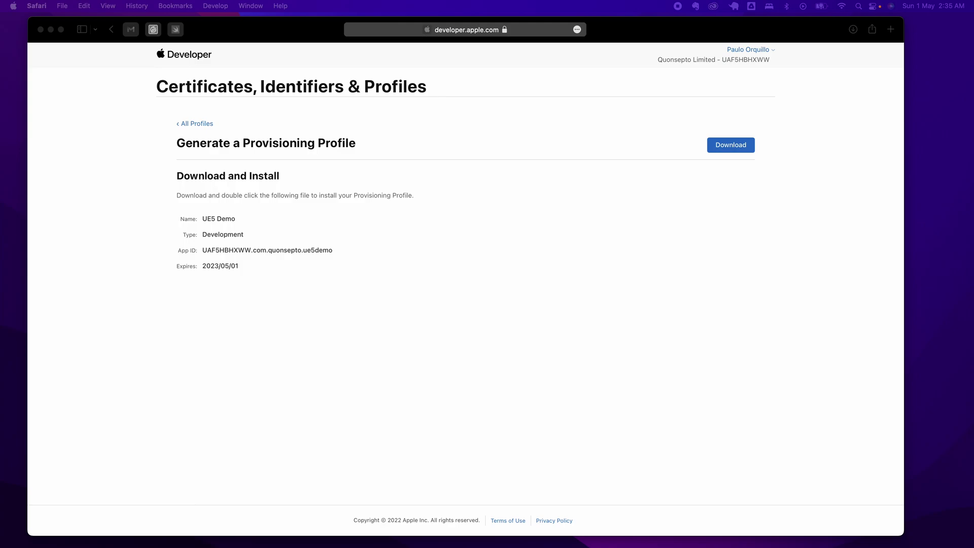
# In the Epic Games Launcher, keep Desktop as target platform and start renaming the project.
pyautogui.press('super+Tab')
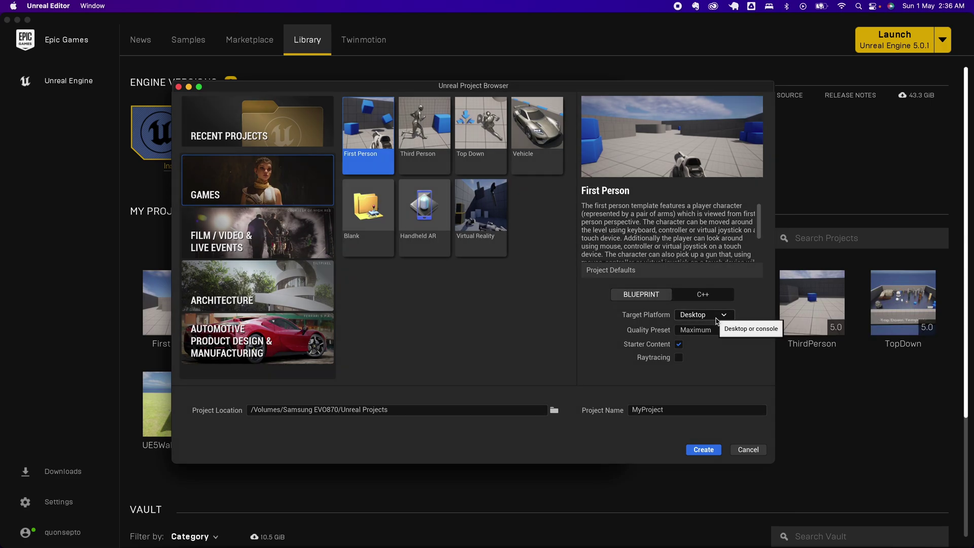
pyautogui.click(724, 317)
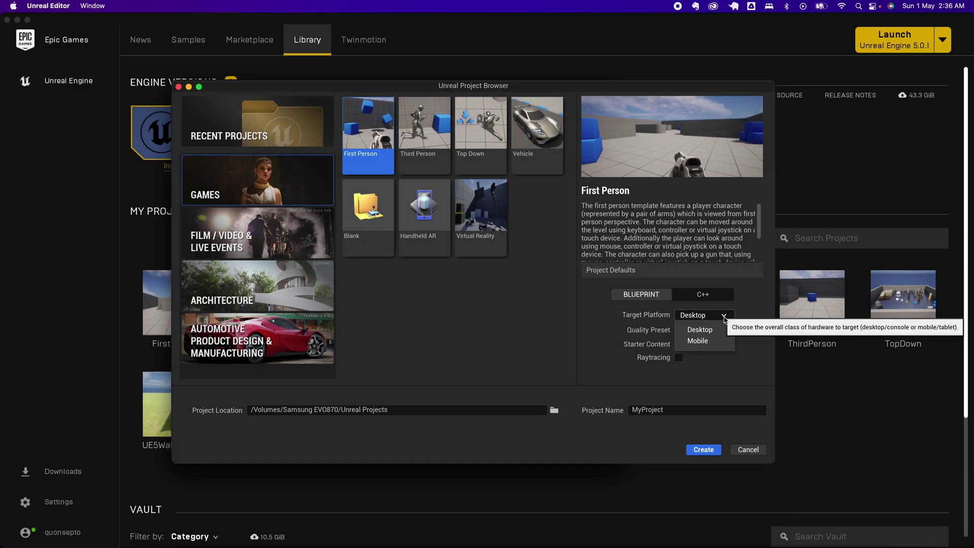
pyautogui.click(524, 326)
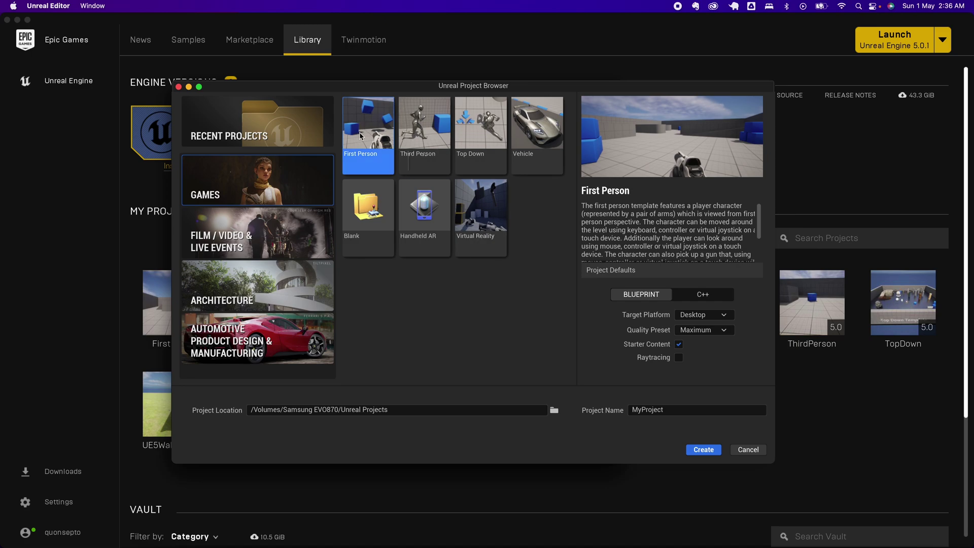
pyautogui.click(684, 415)
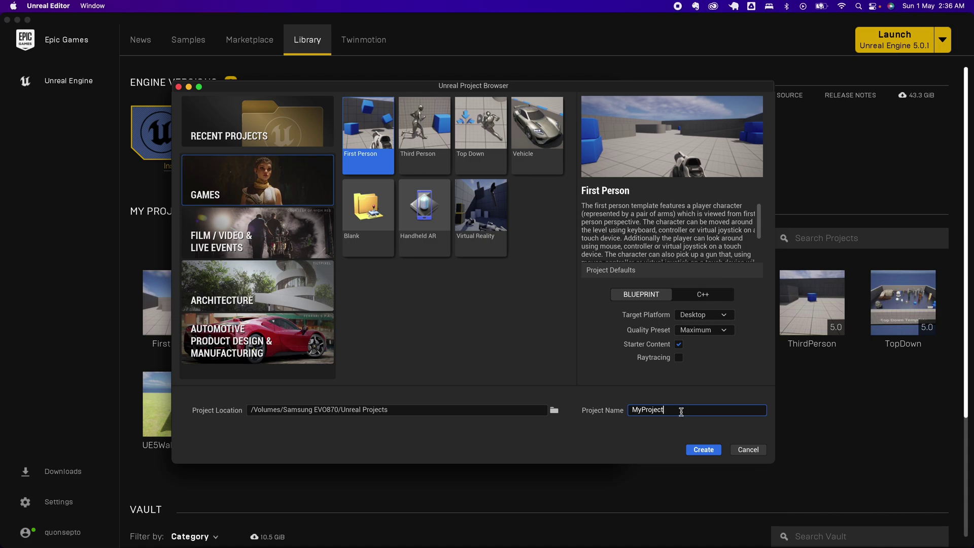
pyautogui.press('BackSpace')
pyautogui.press('BackSpace')
pyautogui.press('BackSpace')
pyautogui.press('BackSpace')
pyautogui.press('BackSpace')
pyautogui.press('BackSpace')
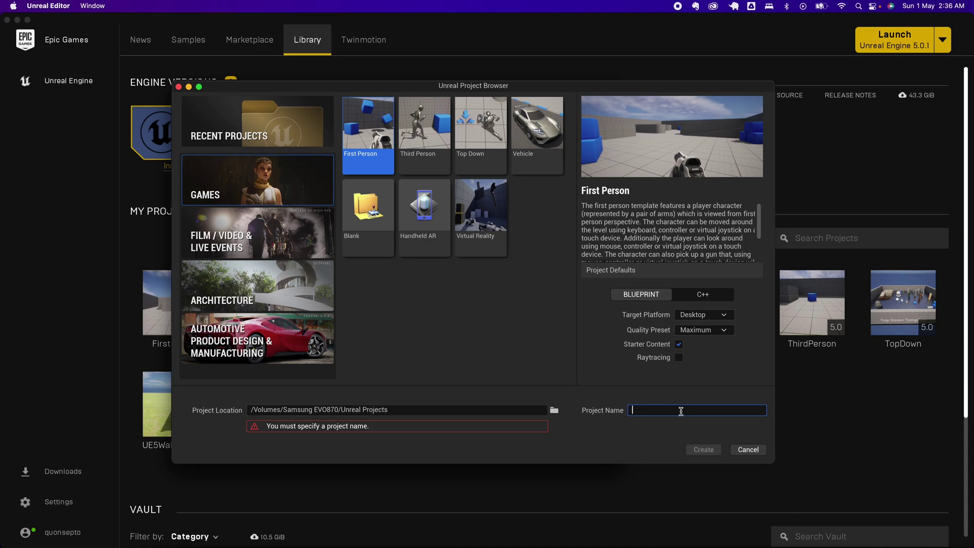
pyautogui.write('Ue5Demo')
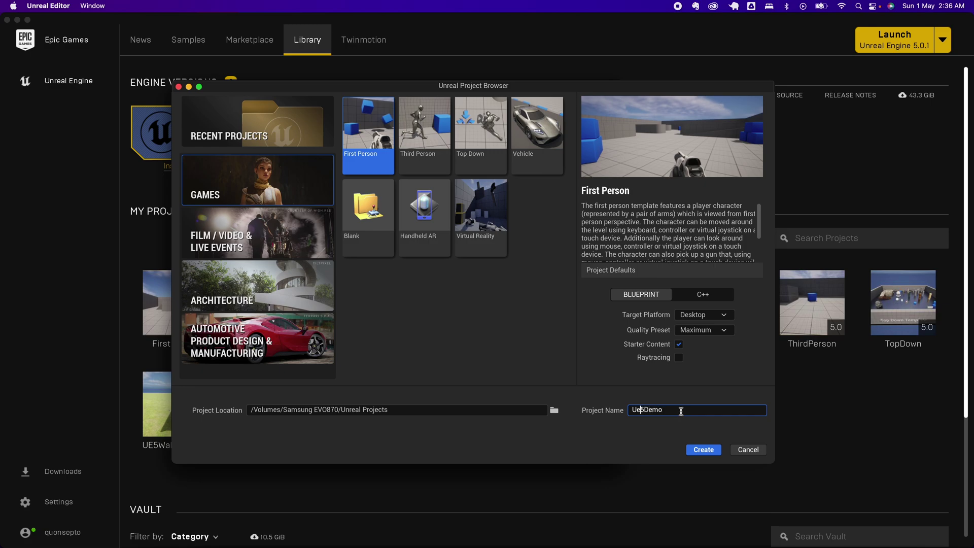
pyautogui.press('BackSpace')
# Finish naming the project ue5Demo, create it, and maximize the editor window.
pyautogui.write('u')
pyautogui.click(703, 449)
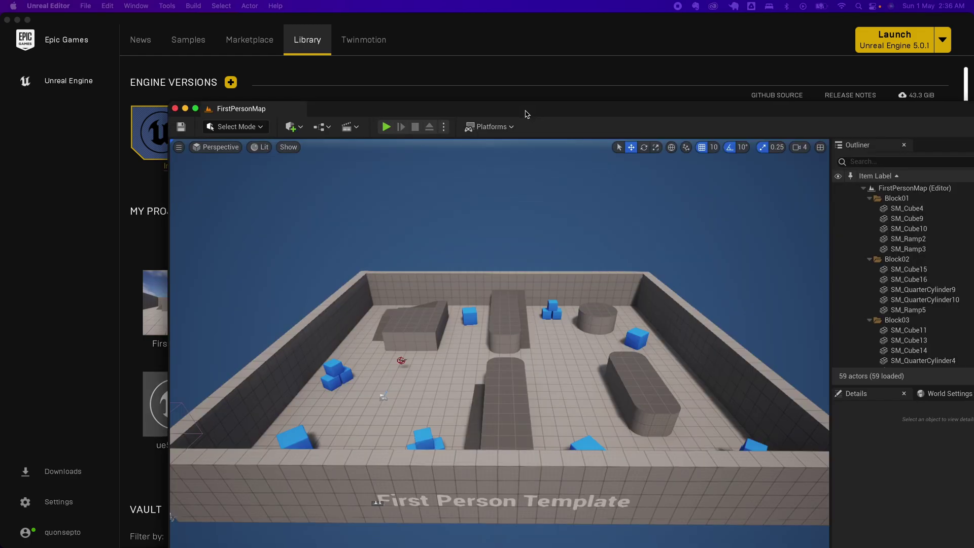
pyautogui.doubleClick(526, 113)
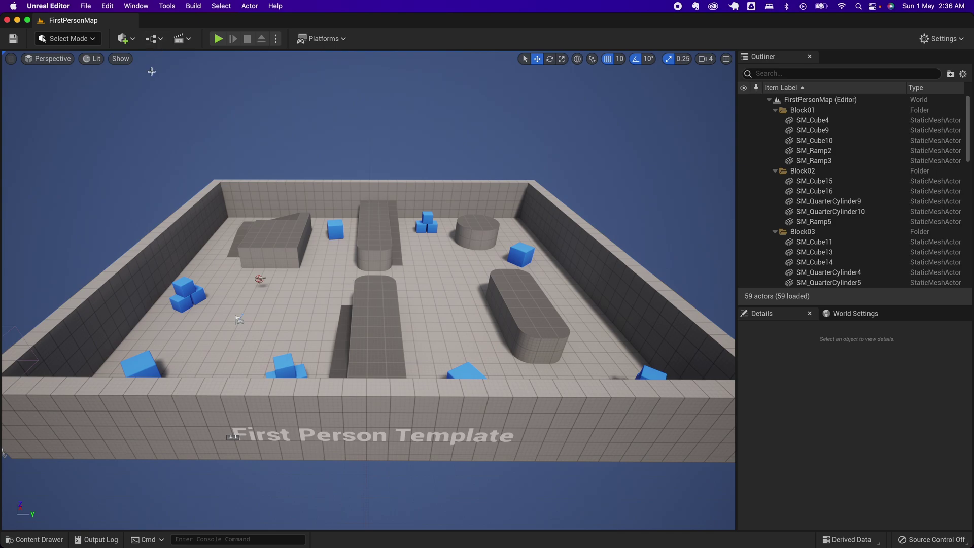
# Open Project Settings from the Edit menu and scroll the left list toward Platforms.
pyautogui.click(108, 7)
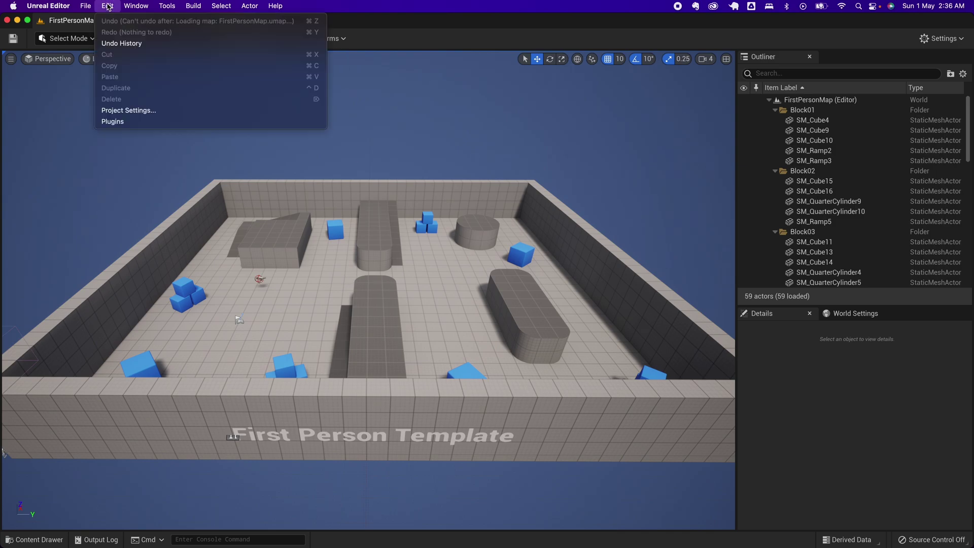
pyautogui.click(144, 111)
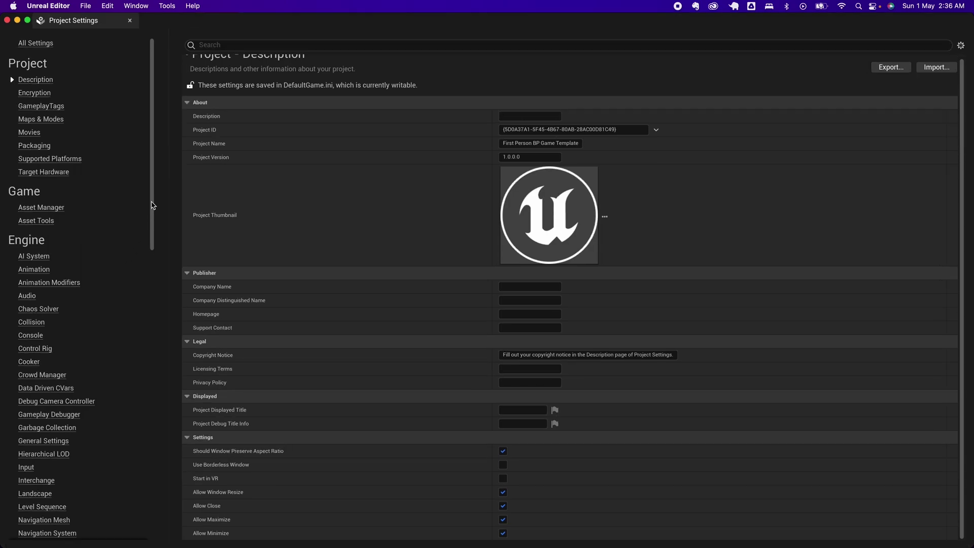
pyautogui.scroll(-10, 117, 281)
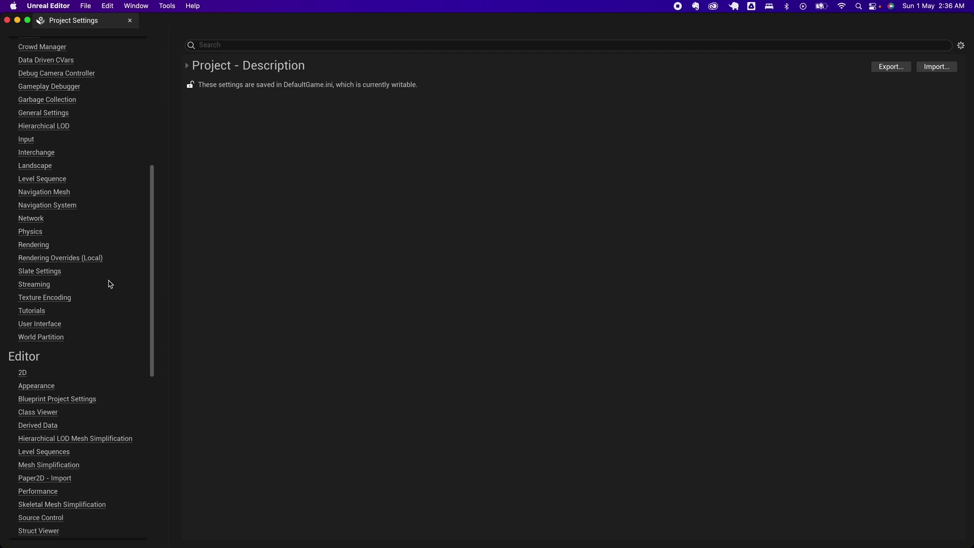
pyautogui.scroll(-10, 109, 283)
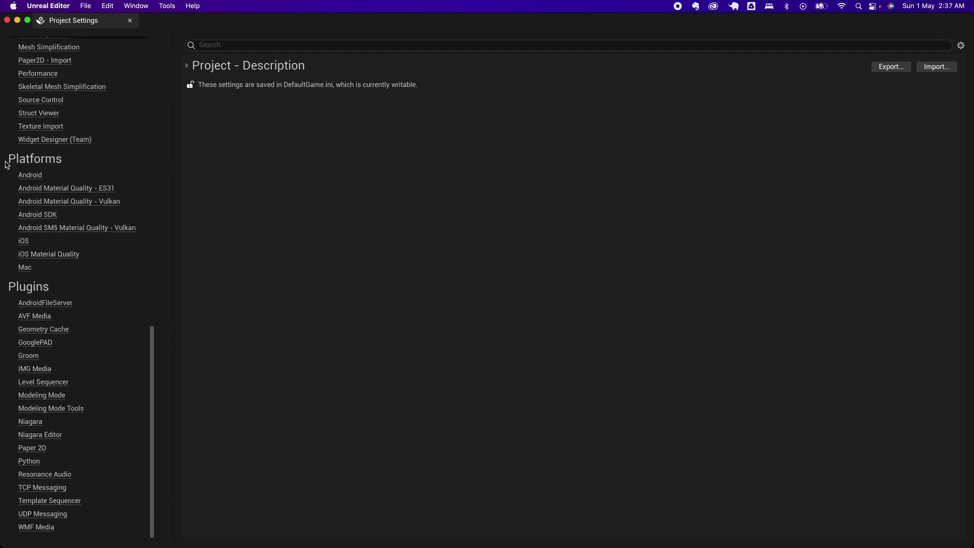
# On the iOS settings page, import UE5_Demo.mobileprovision from the Downloads folder.
pyautogui.click(26, 243)
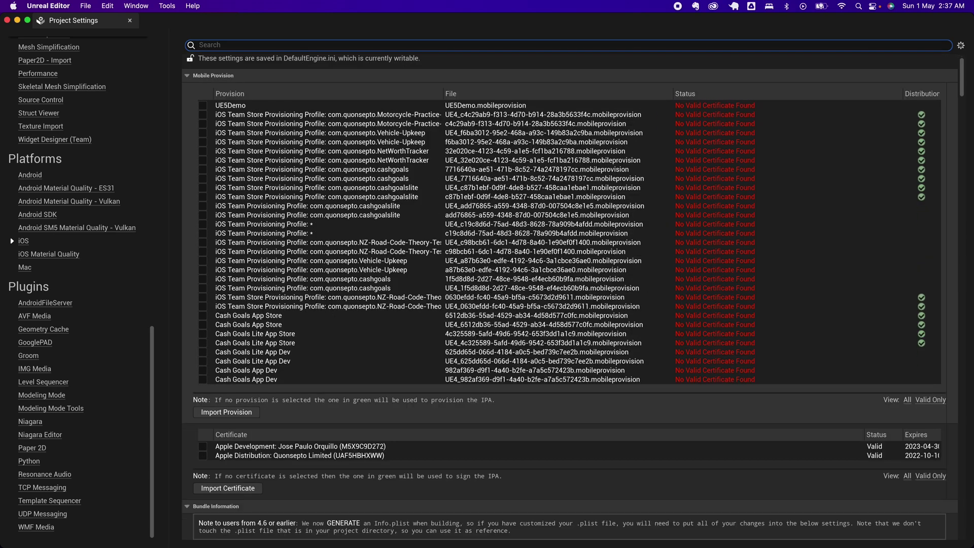
pyautogui.scroll(-2, 261, 337)
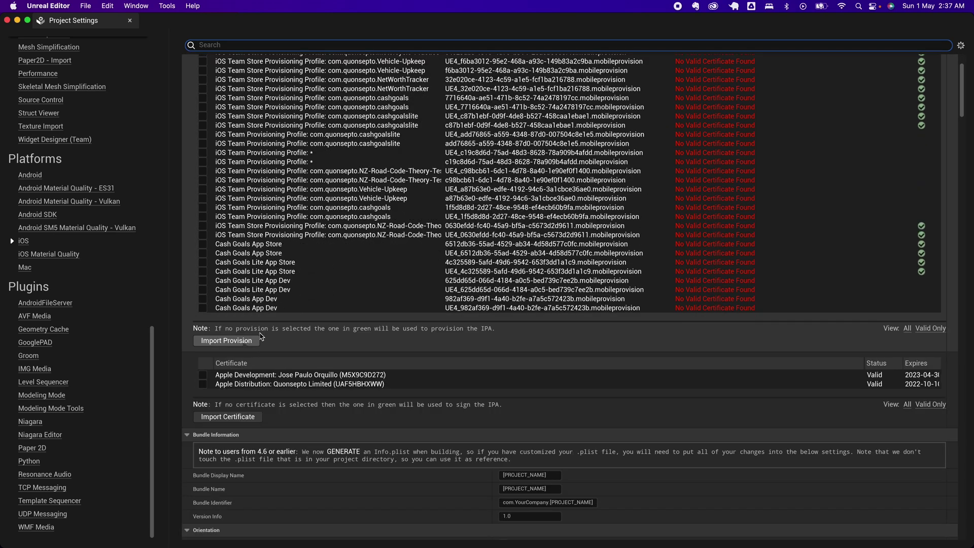
pyautogui.click(246, 343)
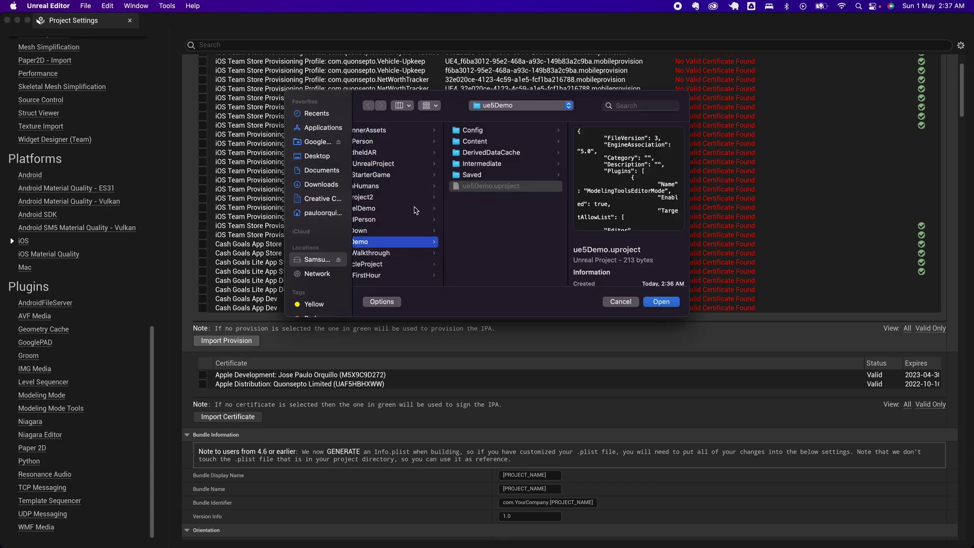
pyautogui.click(319, 185)
pyautogui.scroll(-10, 405, 196)
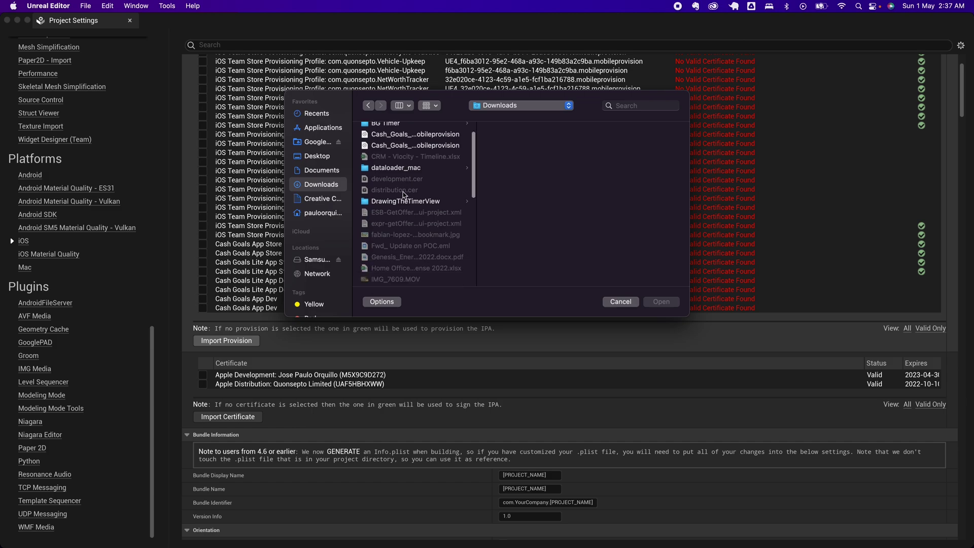
pyautogui.scroll(-5, 410, 198)
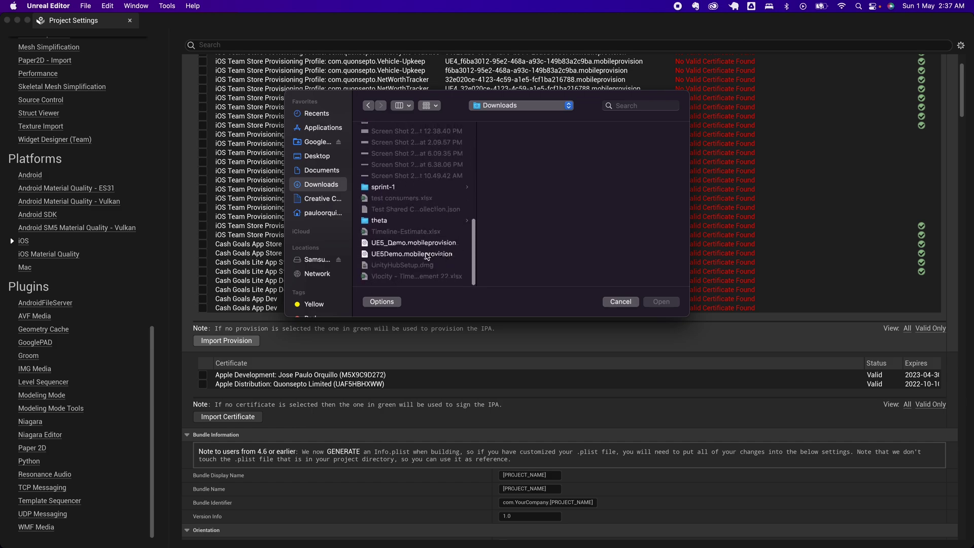
pyautogui.click(417, 253)
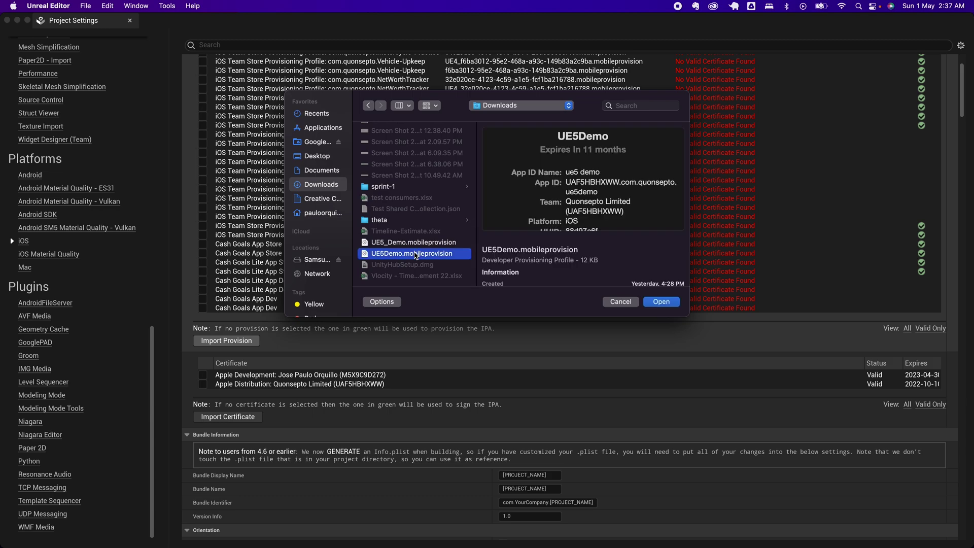
pyautogui.scroll(-2, 624, 269)
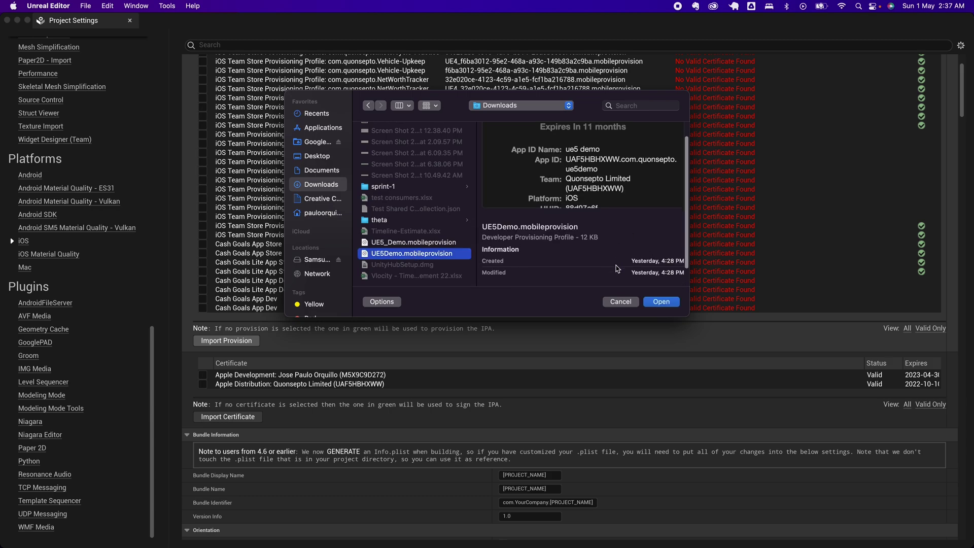
pyautogui.click(421, 243)
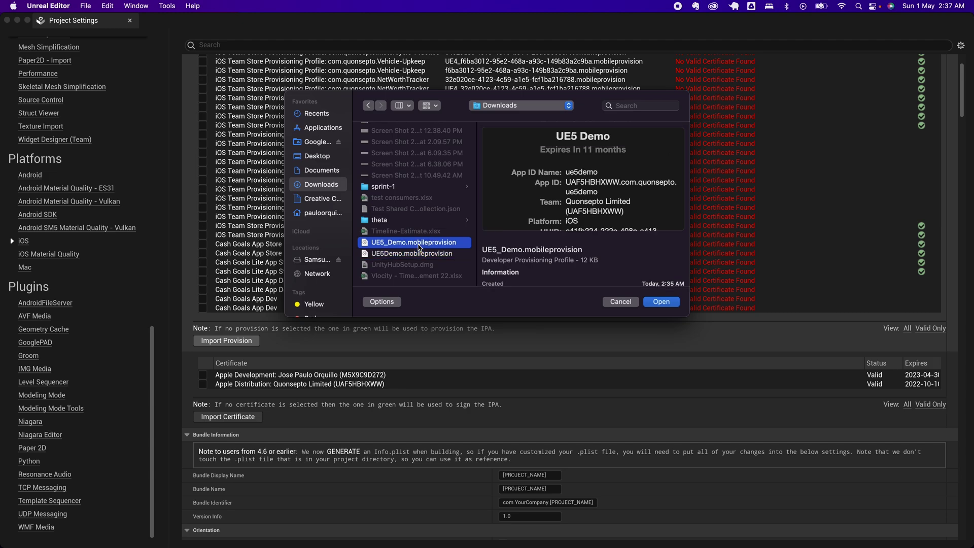
pyautogui.scroll(-2, 572, 252)
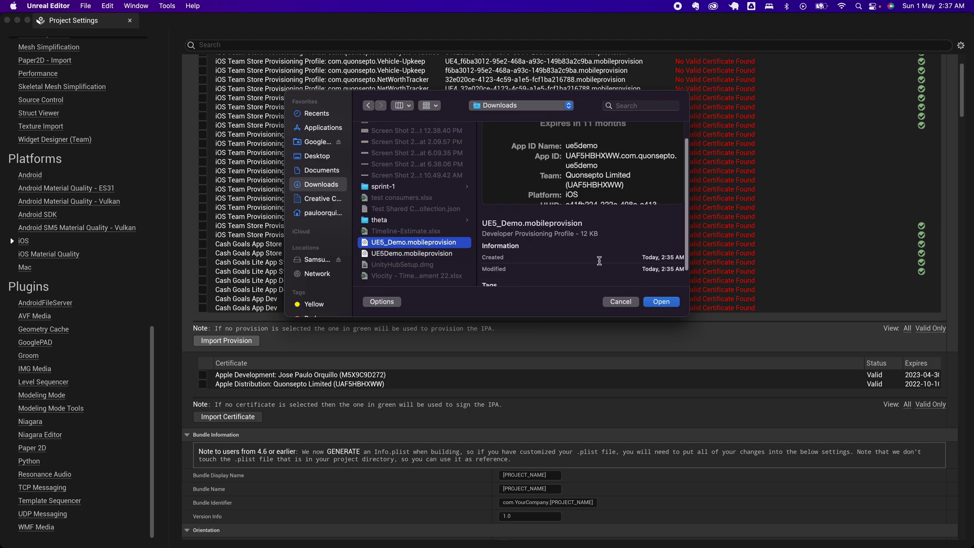
pyautogui.click(660, 302)
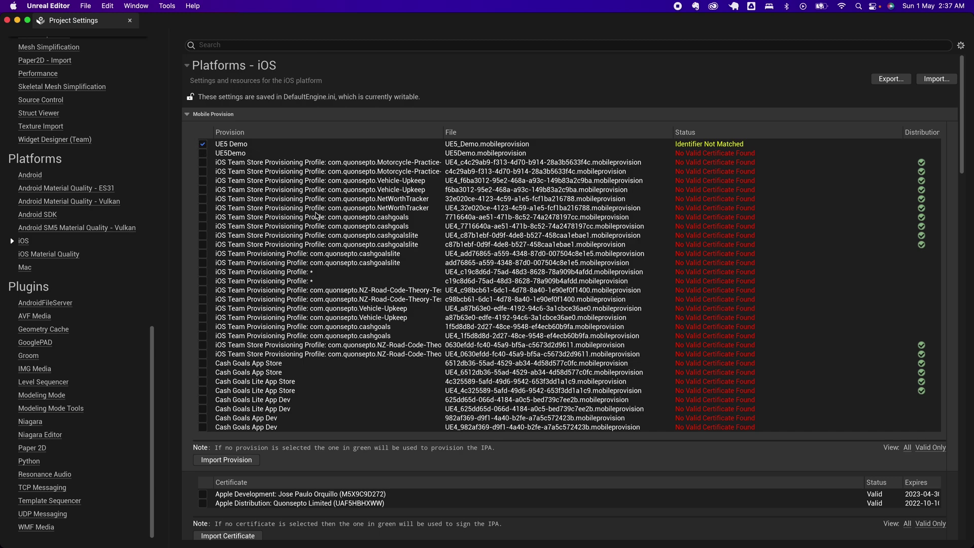
# Select the Apple Development certificate for signing.
pyautogui.scroll(-5, 316, 216)
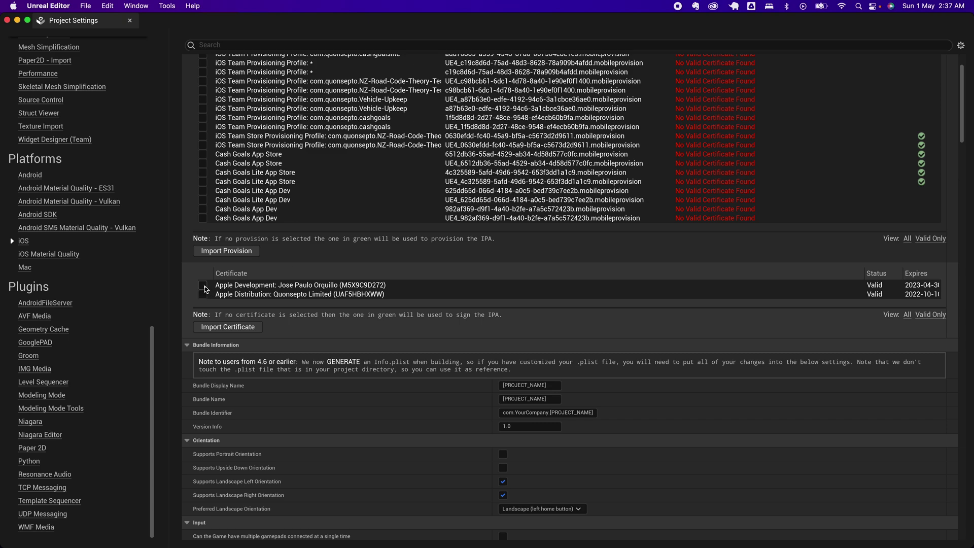
pyautogui.click(203, 285)
pyautogui.scroll(-3, 321, 313)
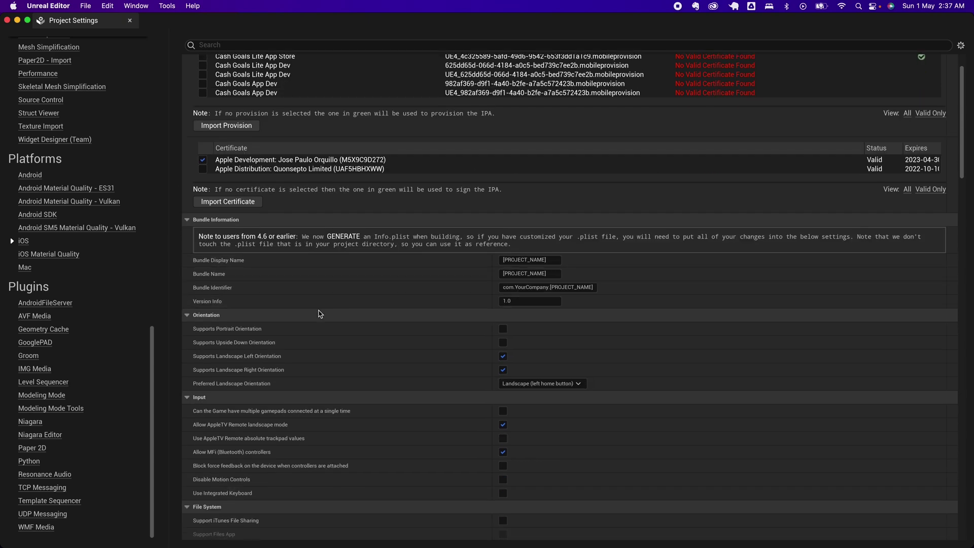
pyautogui.scroll(-1, 321, 313)
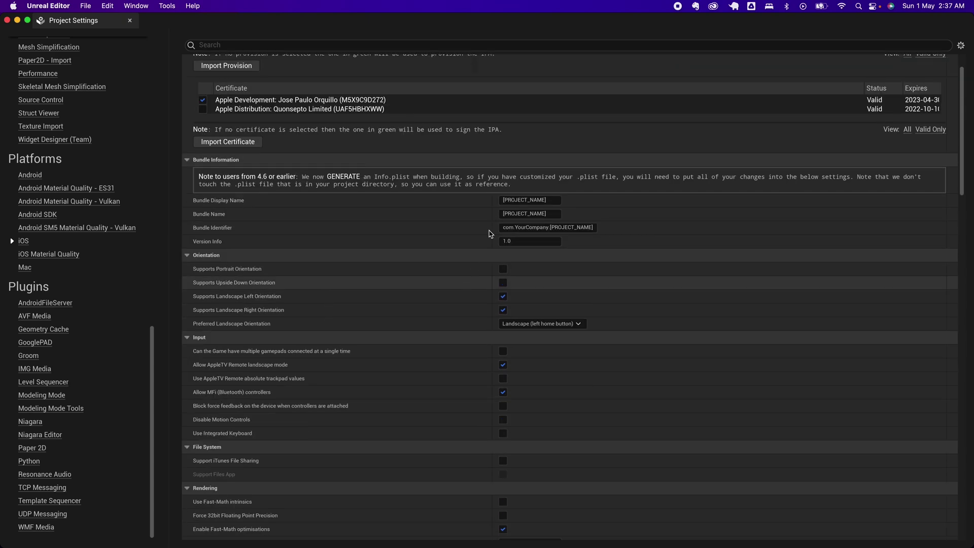
# Enter bundle display name Ue5demo, bundle name ue5demo and identifier com.quonsepto.ue5demo.
pyautogui.click(542, 199)
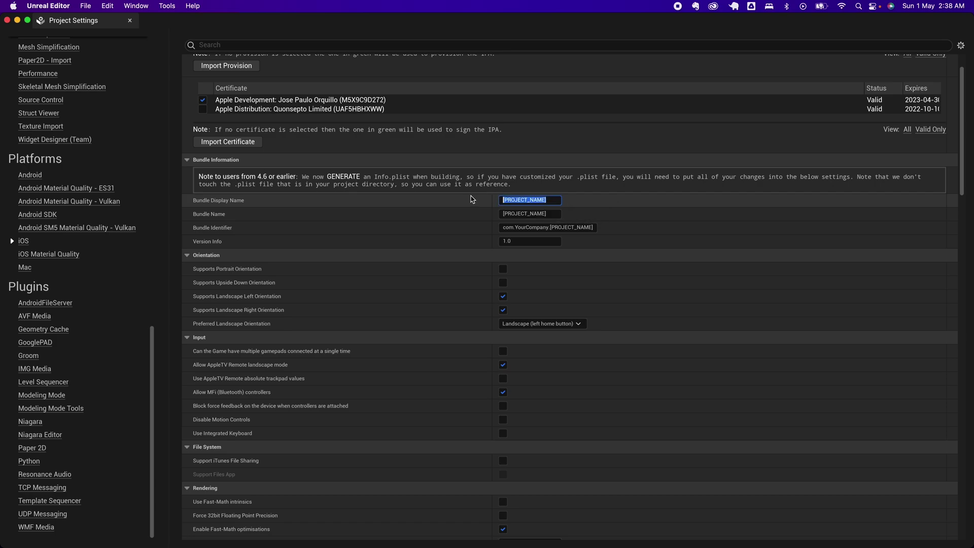
pyautogui.write('Ue5demo')
pyautogui.press('Tab')
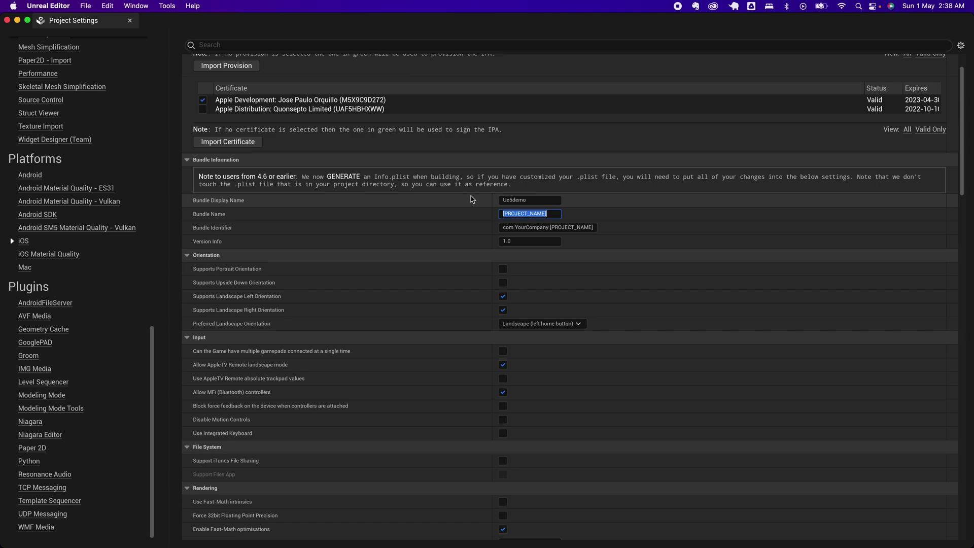
pyautogui.write('ude')
pyautogui.press('Tab')
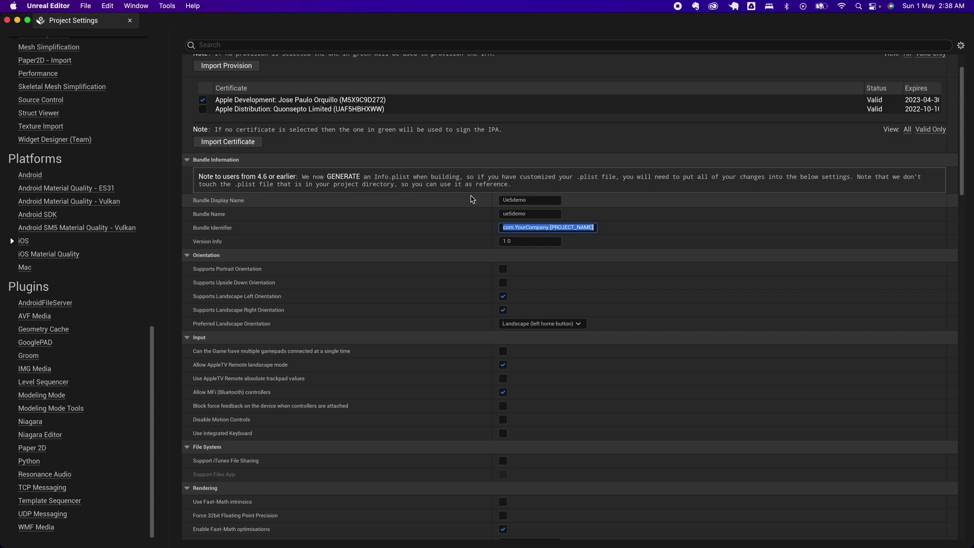
pyautogui.write('com.quonsep')
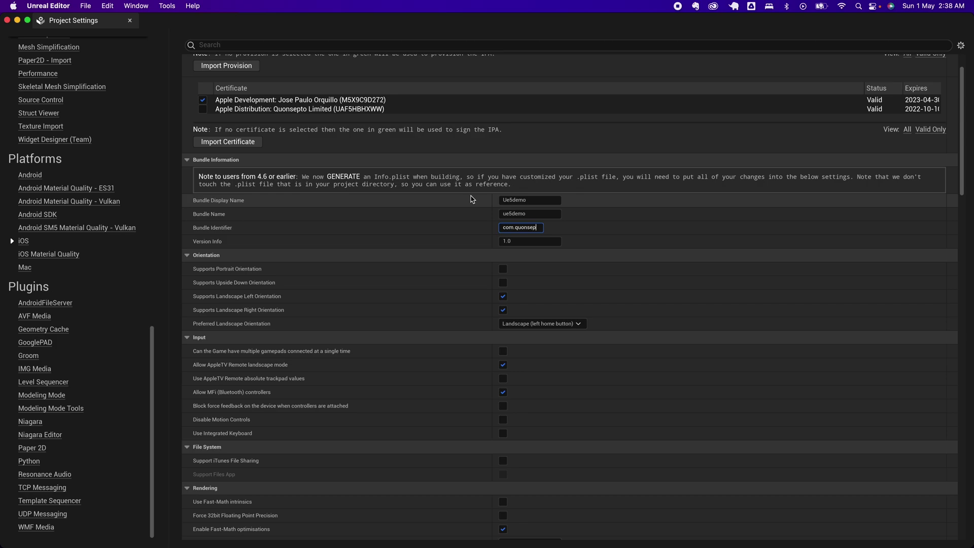
pyautogui.write('to.ue5demo')
# Commit the bundle identifier, review the iOS settings, and close the Project Settings tab.
pyautogui.press('Return')
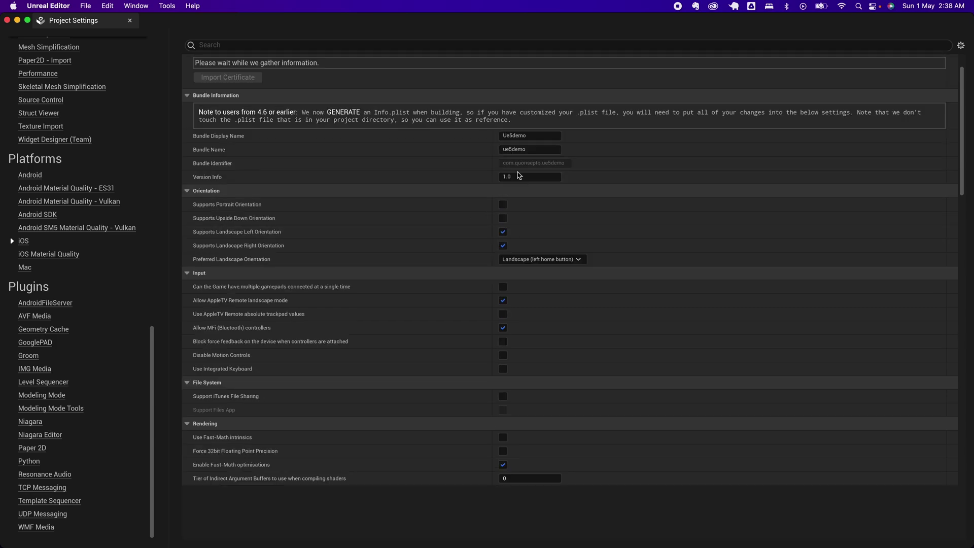
pyautogui.scroll(-3, 461, 280)
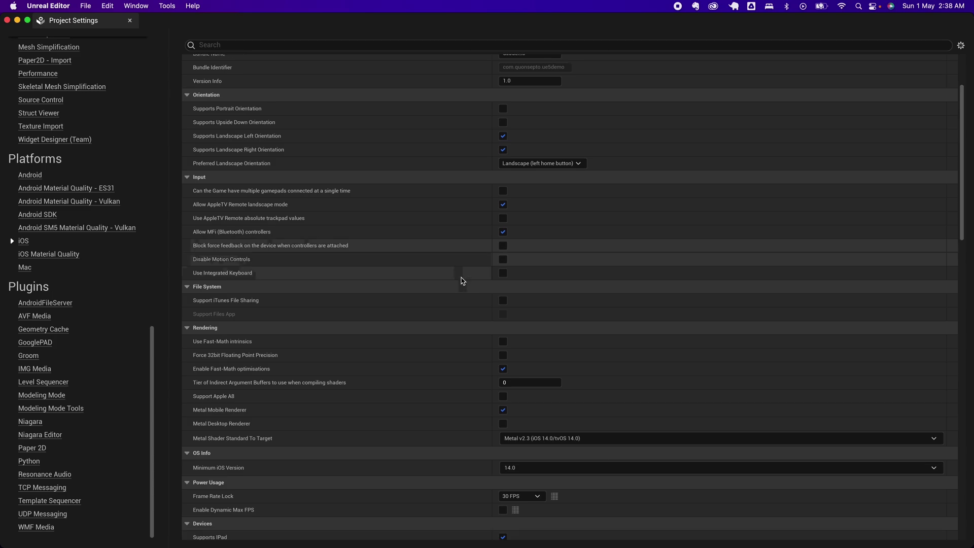
pyautogui.scroll(-5, 462, 280)
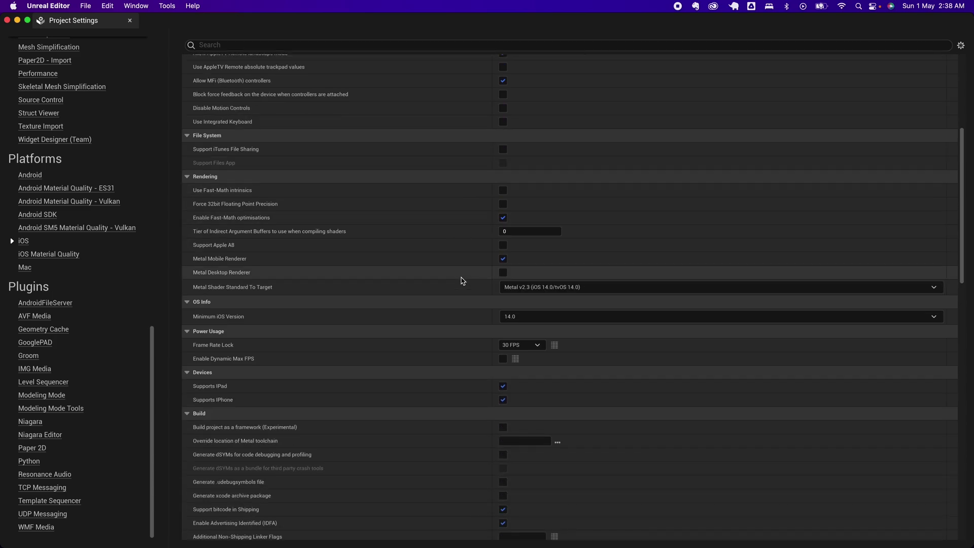
pyautogui.scroll(-5, 462, 280)
pyautogui.scroll(-4, 462, 281)
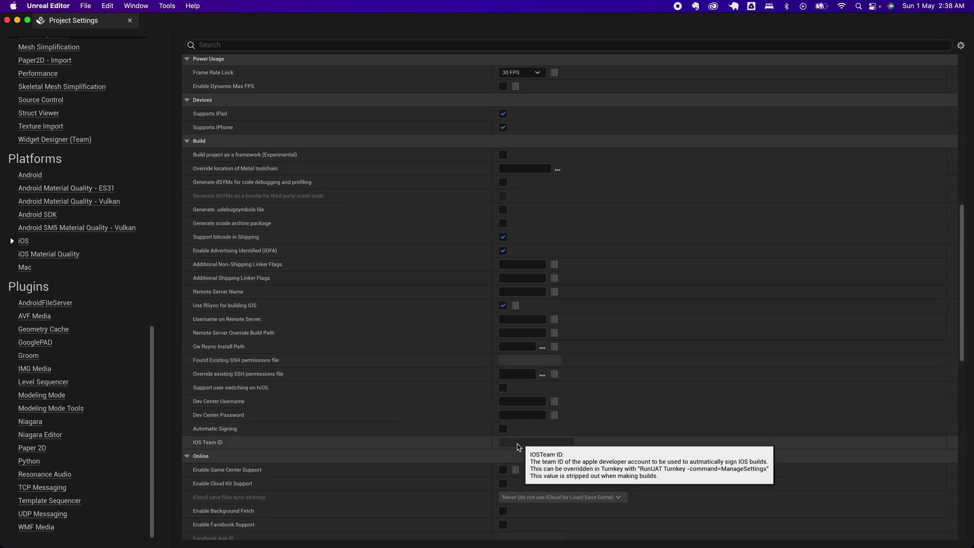
pyautogui.scroll(-10, 509, 445)
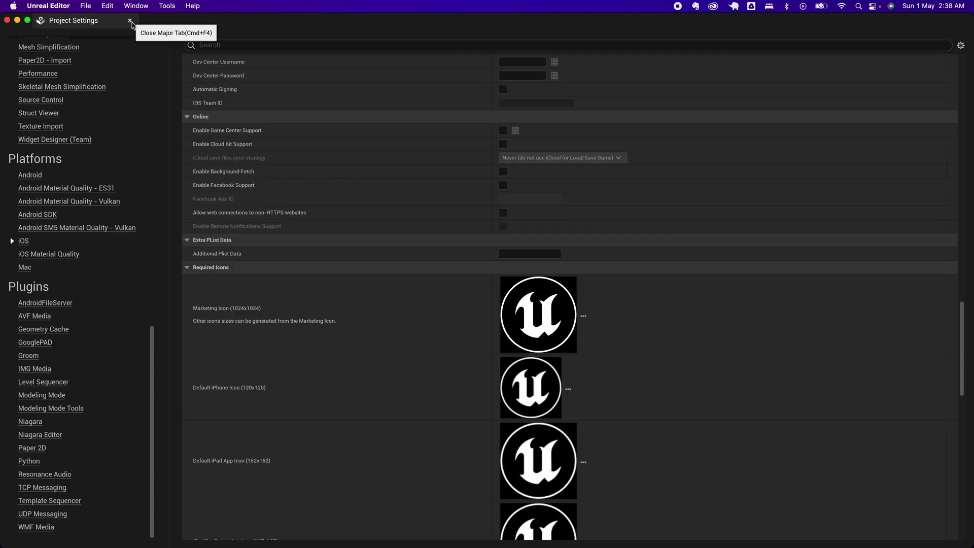
pyautogui.click(130, 20)
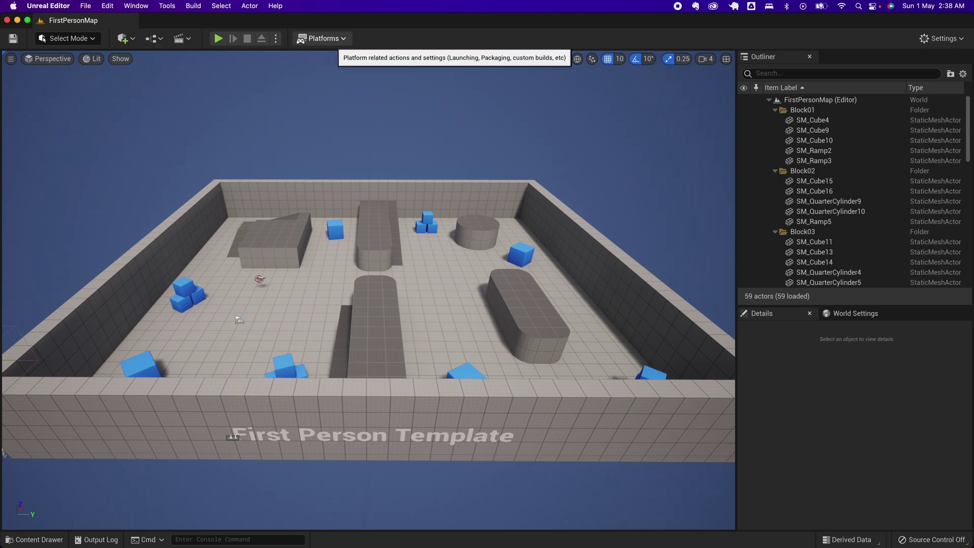
# Quick Launch the game on the connected iPhone and show the build's Output Log.
pyautogui.click(335, 39)
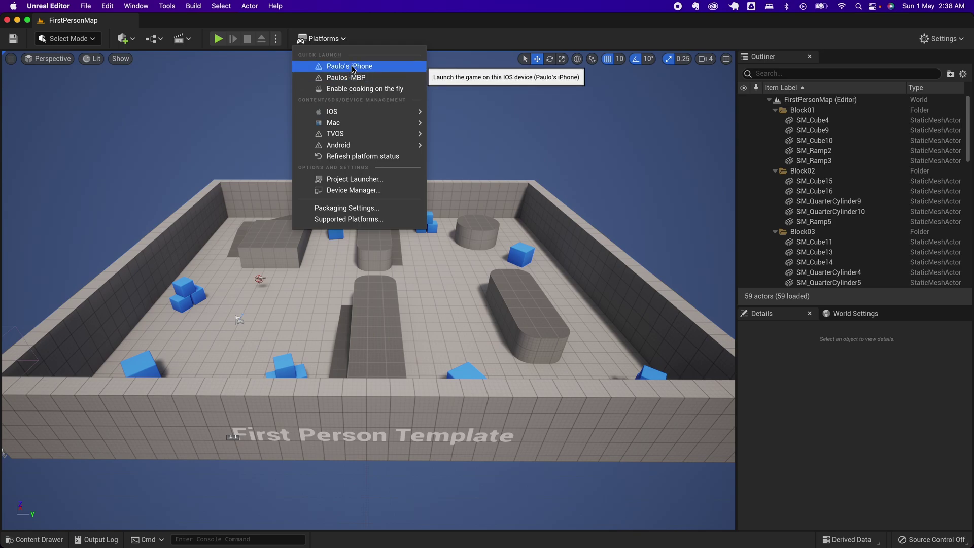
pyautogui.click(353, 67)
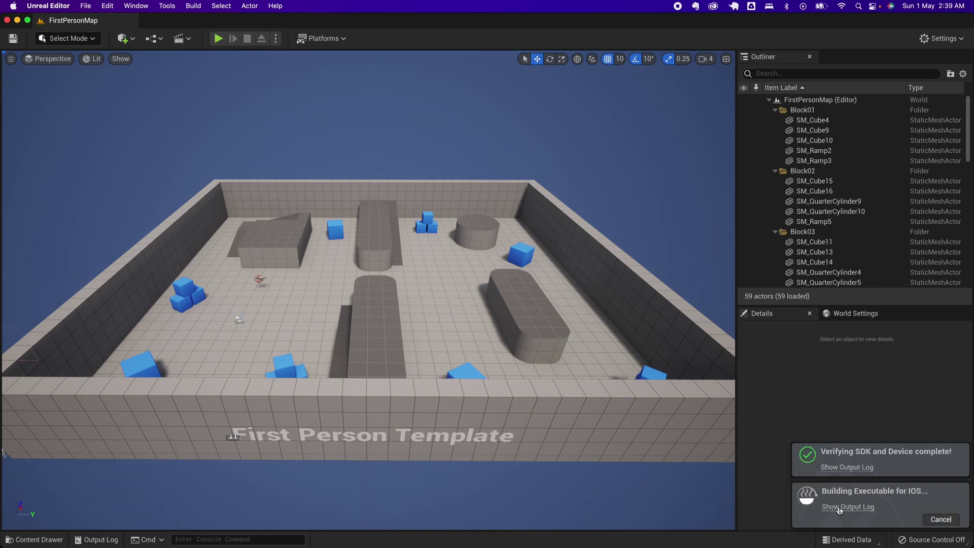
pyautogui.click(846, 507)
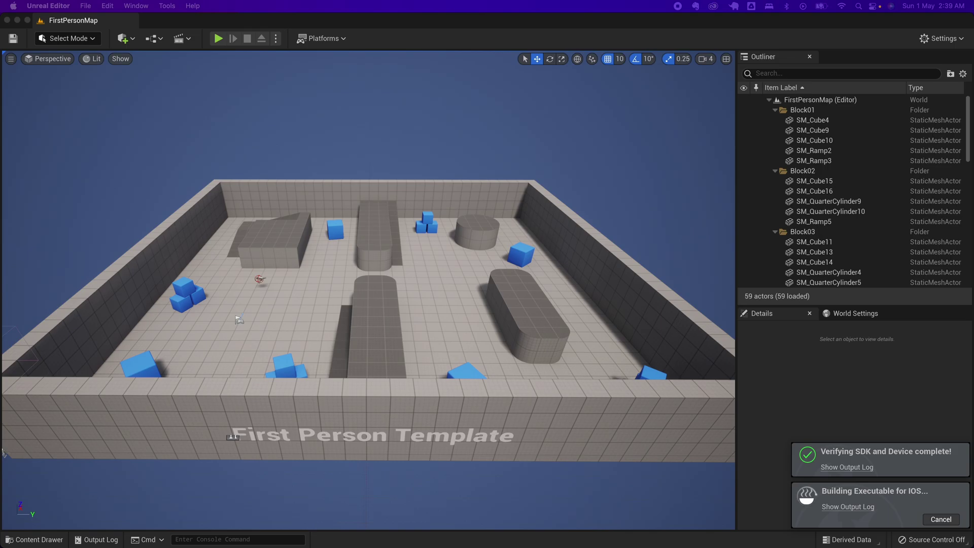
pyautogui.moveTo(729, 177); pyautogui.dragTo(479, 120)
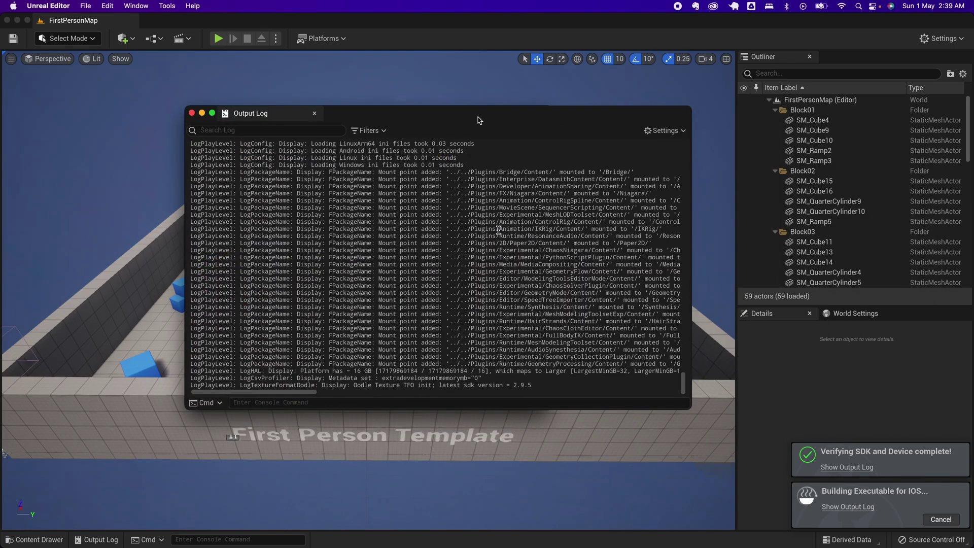